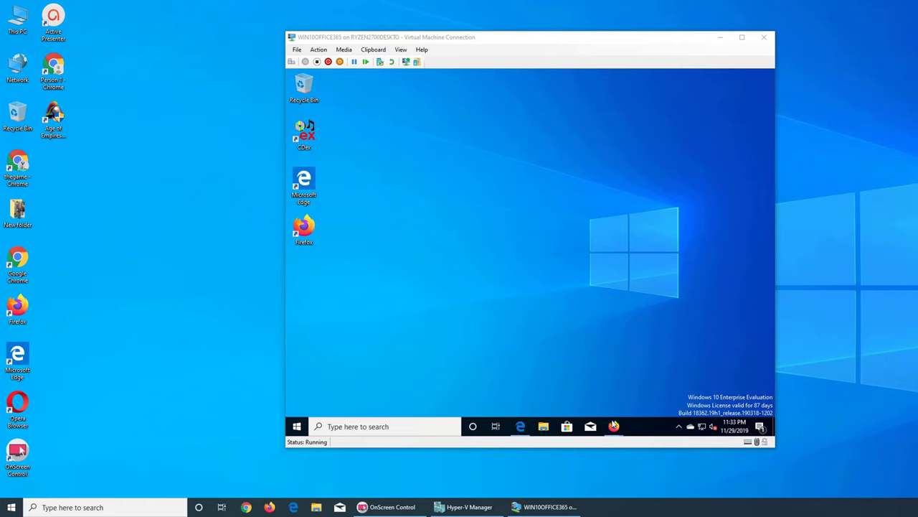
Step: Bring up the Microsoft 365 admin center browser window and check which account is signed in
click(613, 426)
click(586, 397)
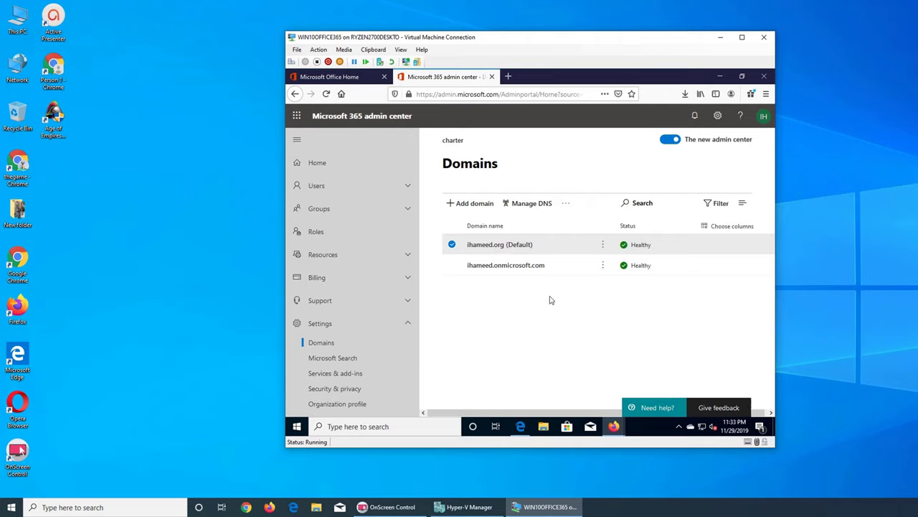
click(763, 117)
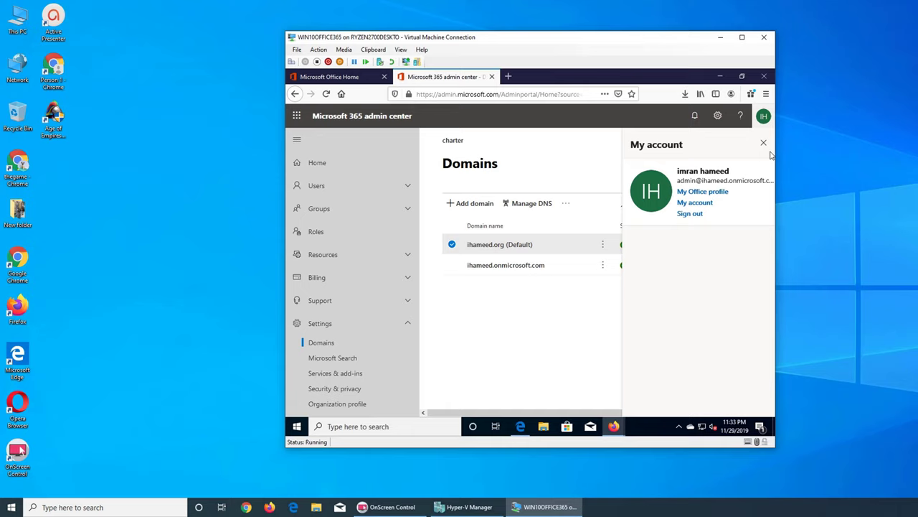
click(764, 142)
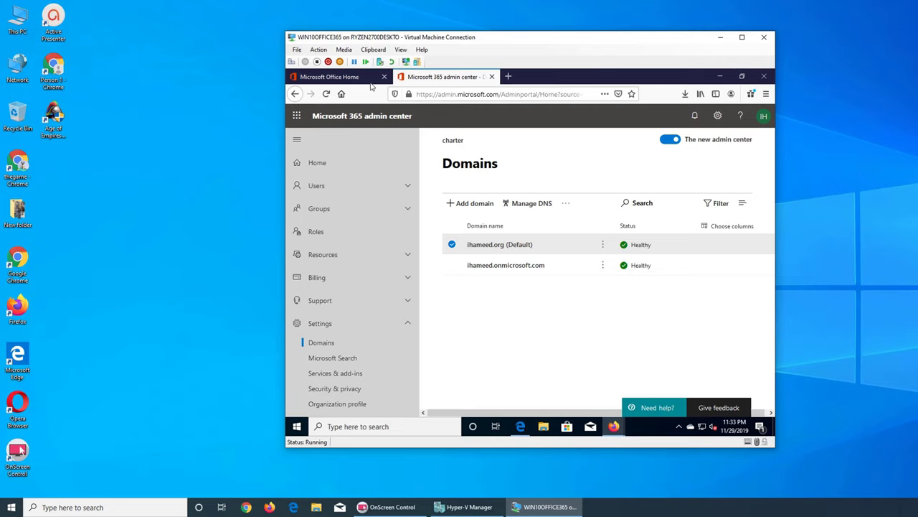
Step: Reconnect to the virtual machine in an enhanced session at 1366 by 768 pixels and sign in with the account password
click(405, 63)
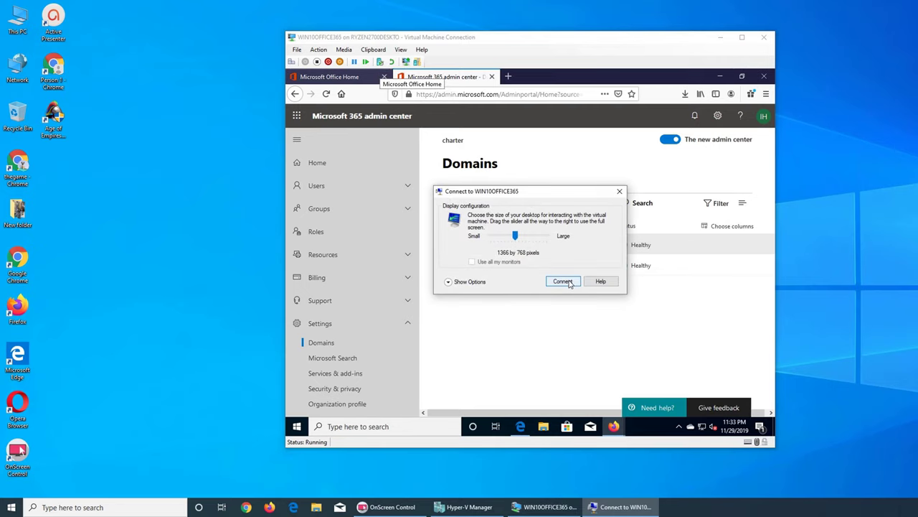
click(568, 280)
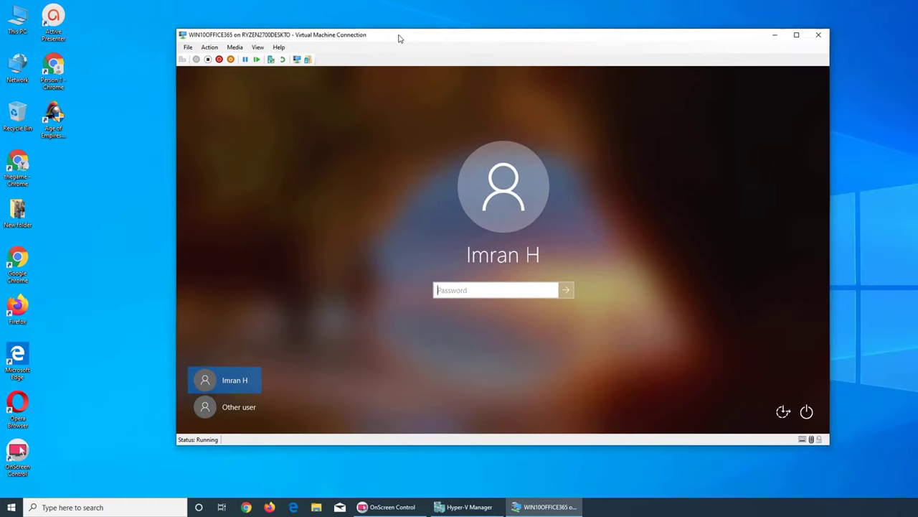
text(•••••••)
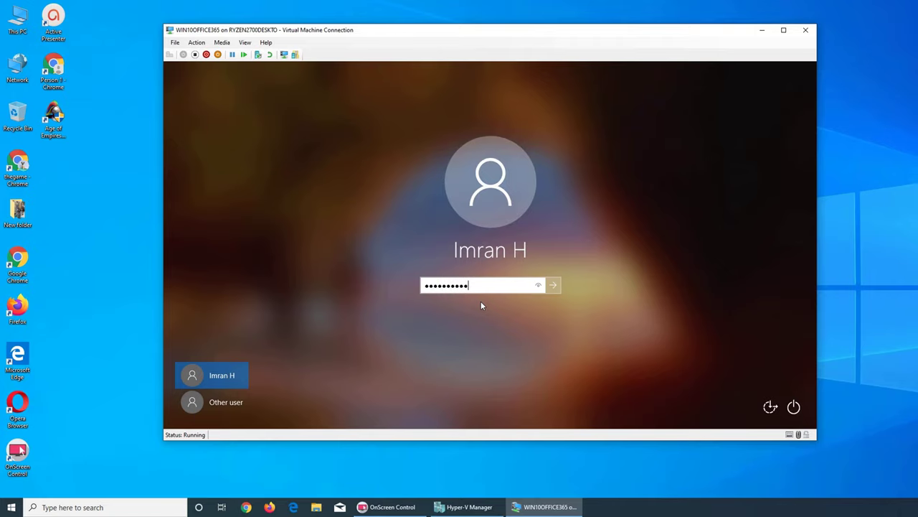
key(Return)
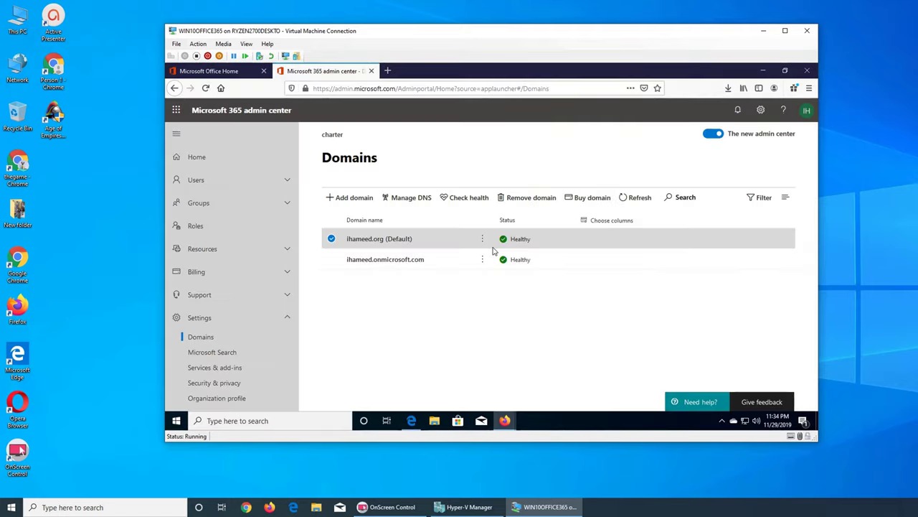
Step: Move the virtual machine window up and widen it, and open the Active users list in the admin center
drag(549, 30, 549, 5)
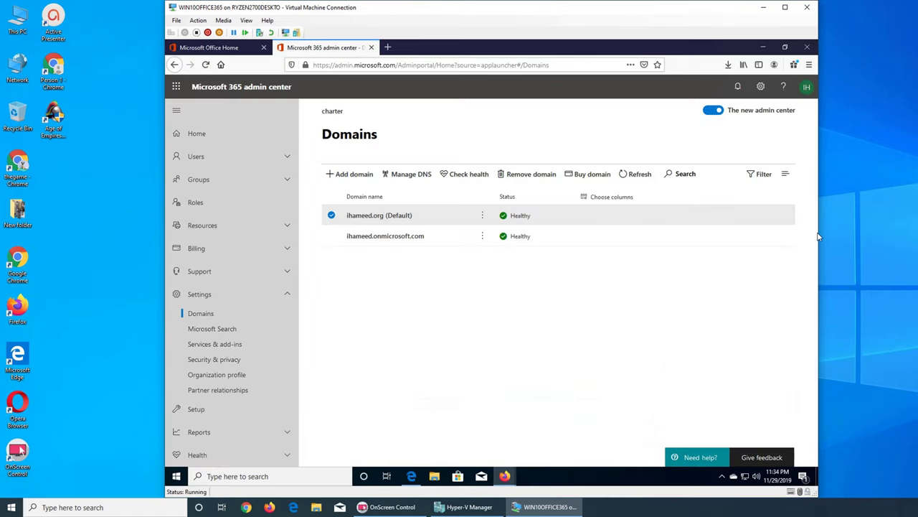
drag(818, 233, 876, 233)
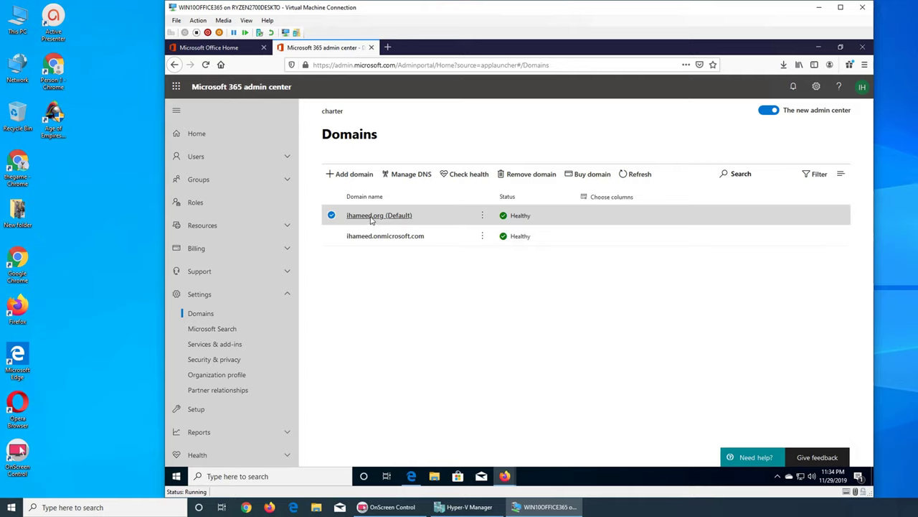
click(198, 157)
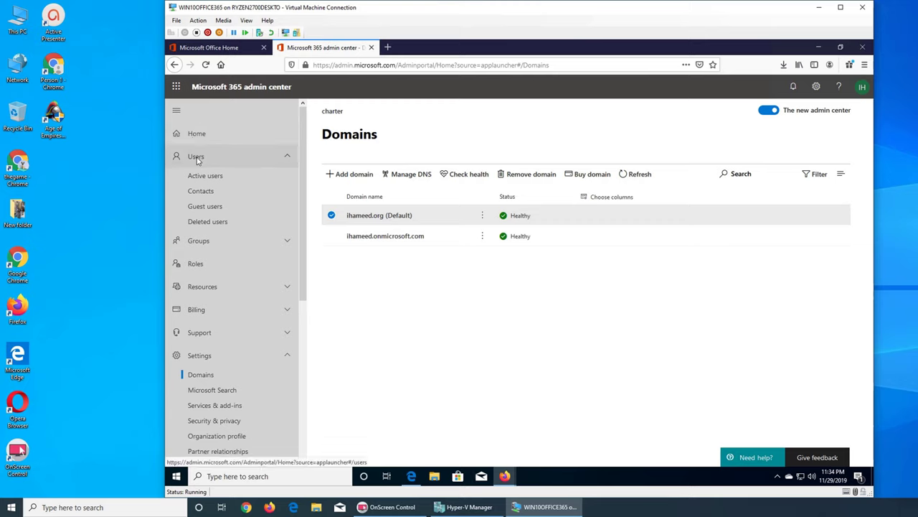
click(197, 160)
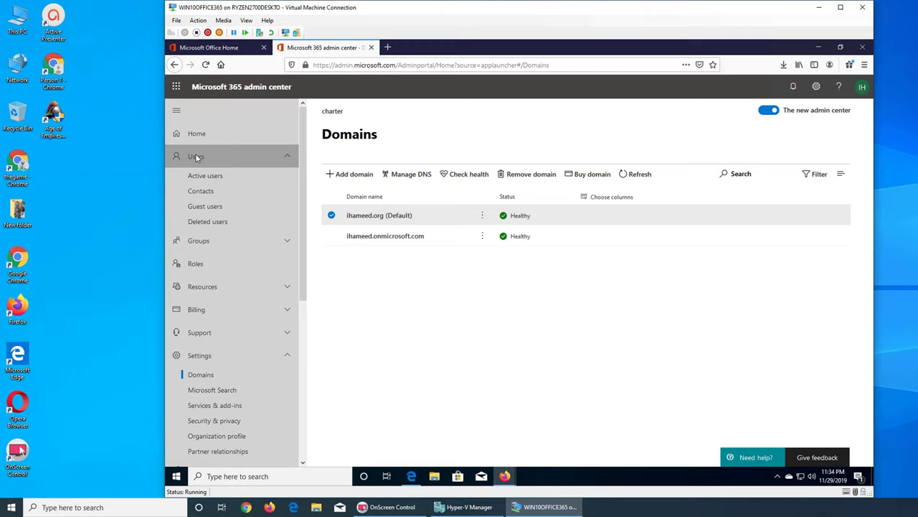
click(197, 158)
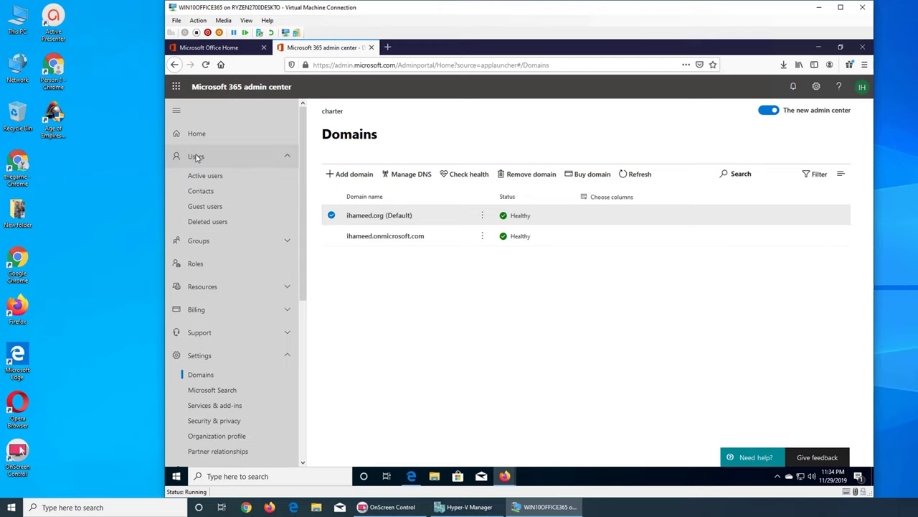
click(244, 177)
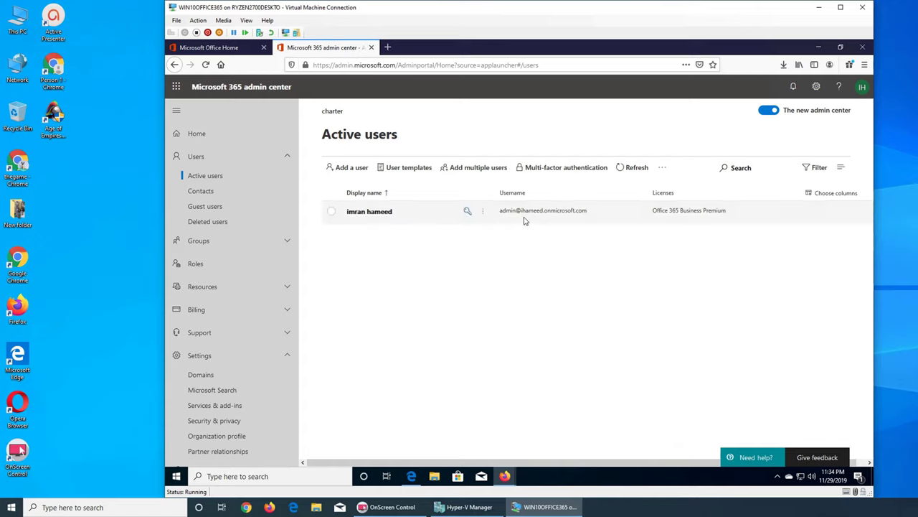
Step: Look at the form for importing multiple users and close it without importing anything
click(466, 213)
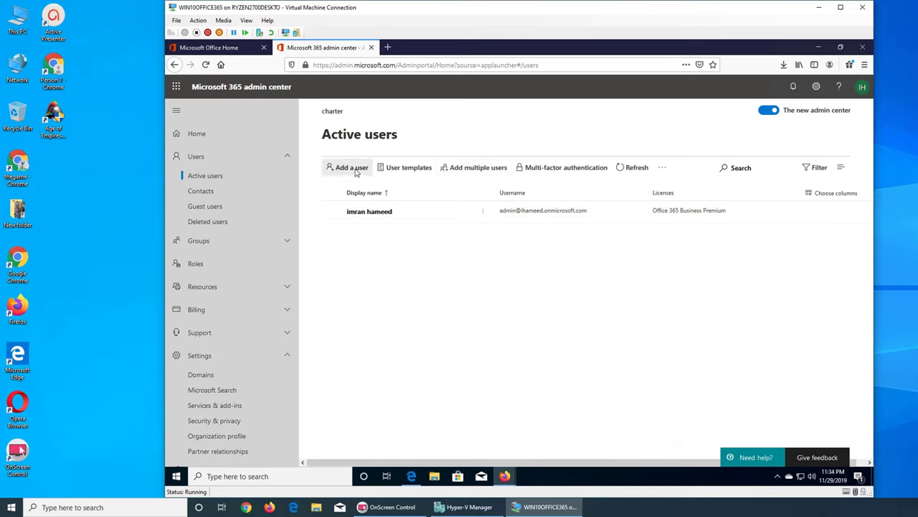
click(456, 171)
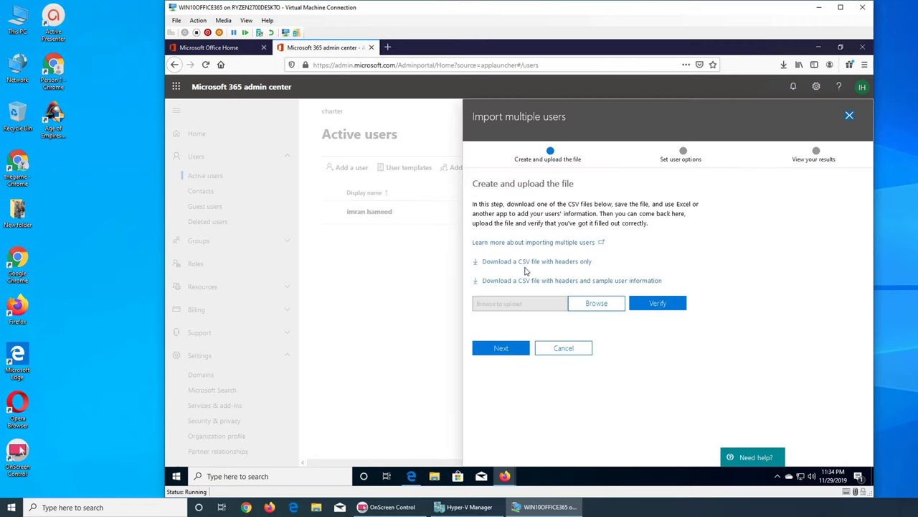
click(580, 351)
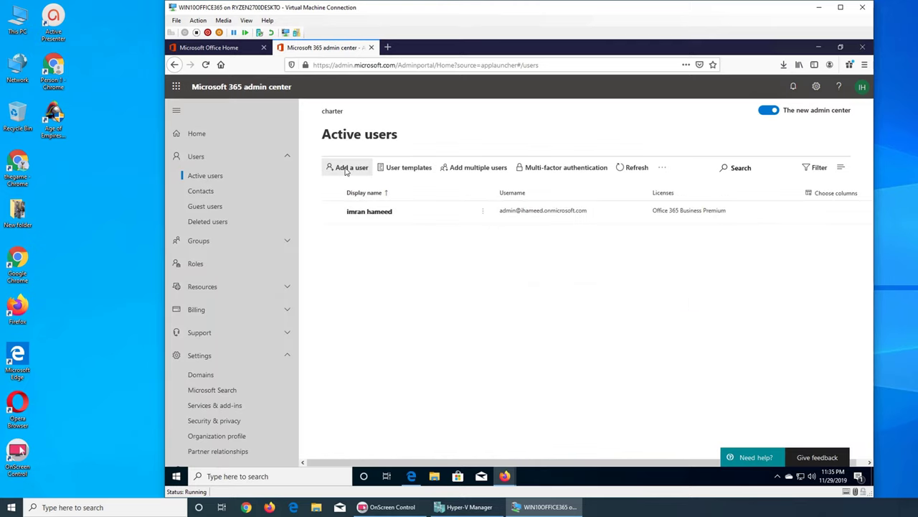
Step: Start adding a single user and enter the new user's first name and display name
click(349, 168)
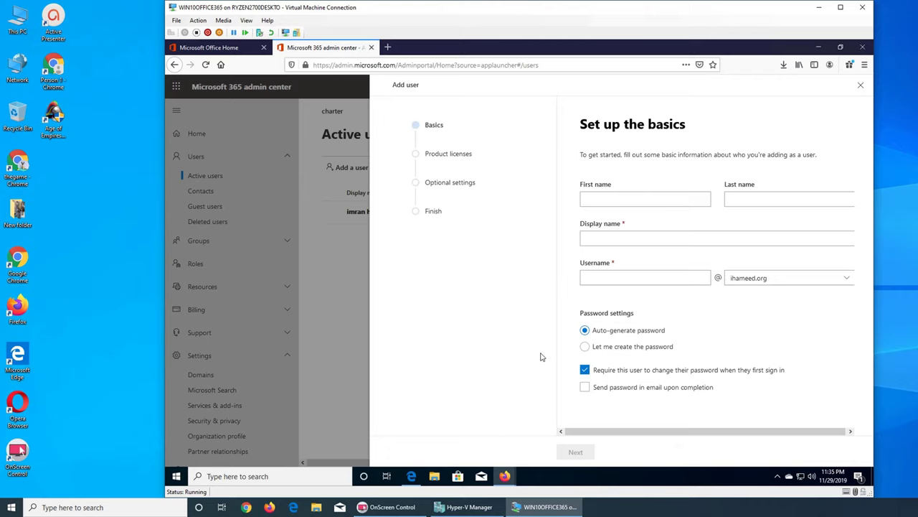
click(616, 203)
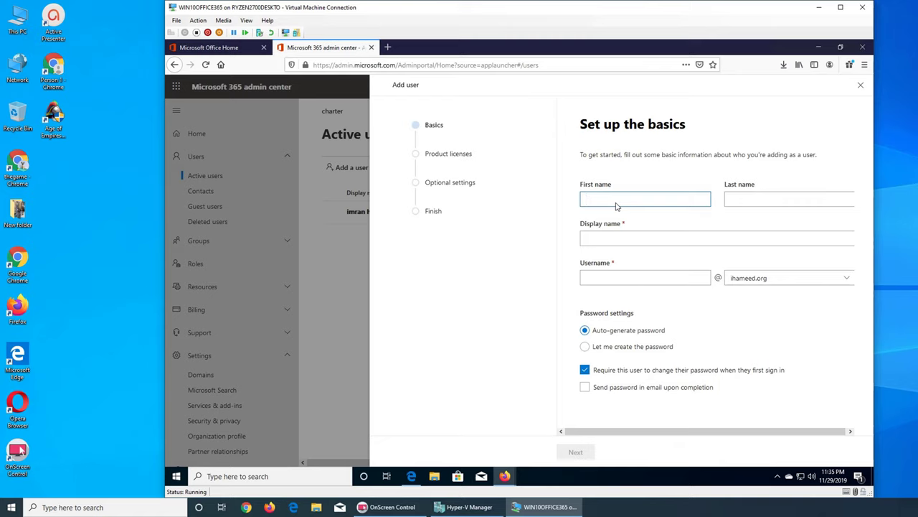
click(533, 105)
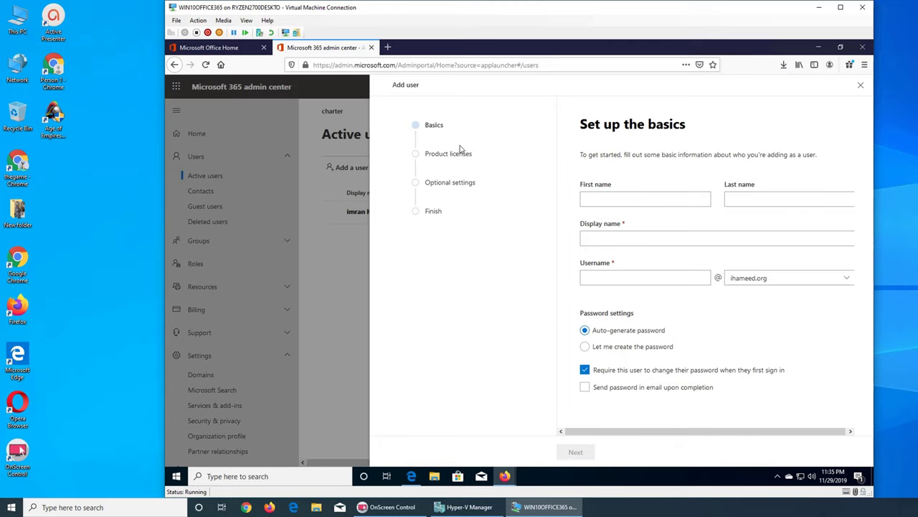
click(613, 199)
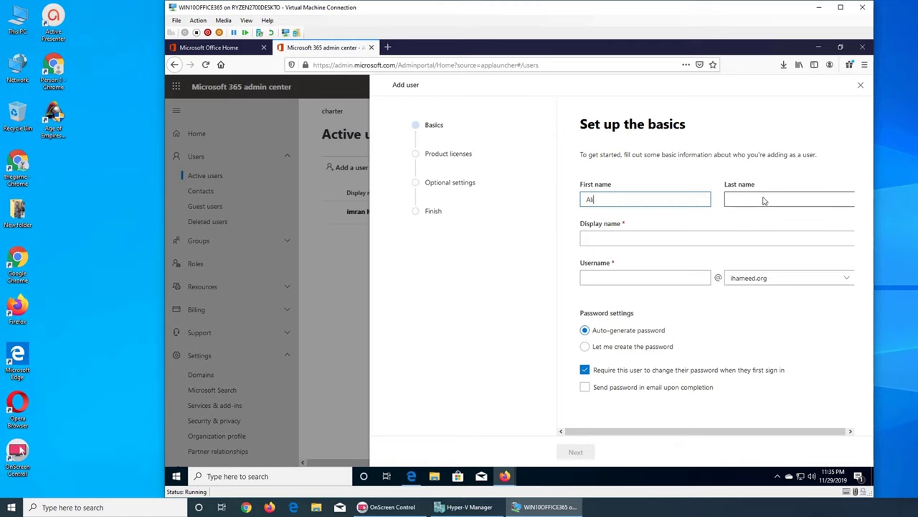
click(643, 241)
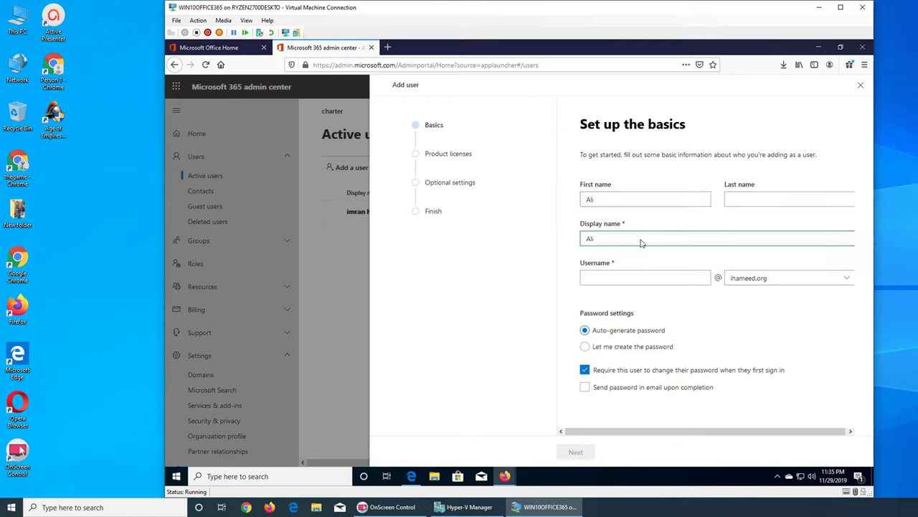
Step: Enter the new user's username in lowercase and choose ihameed.org as its domain
click(634, 280)
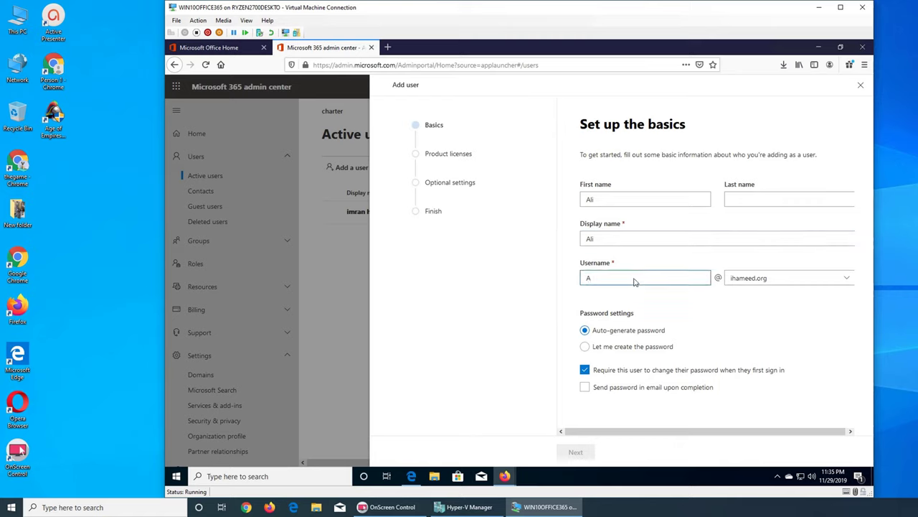
text(Al)
key(BackSpace)
key(BackSpace)
text(a)
click(760, 285)
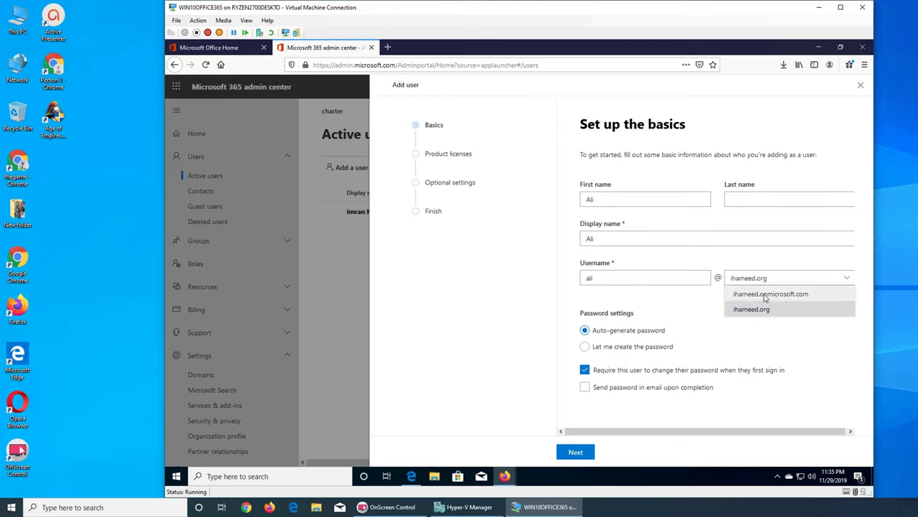
click(745, 310)
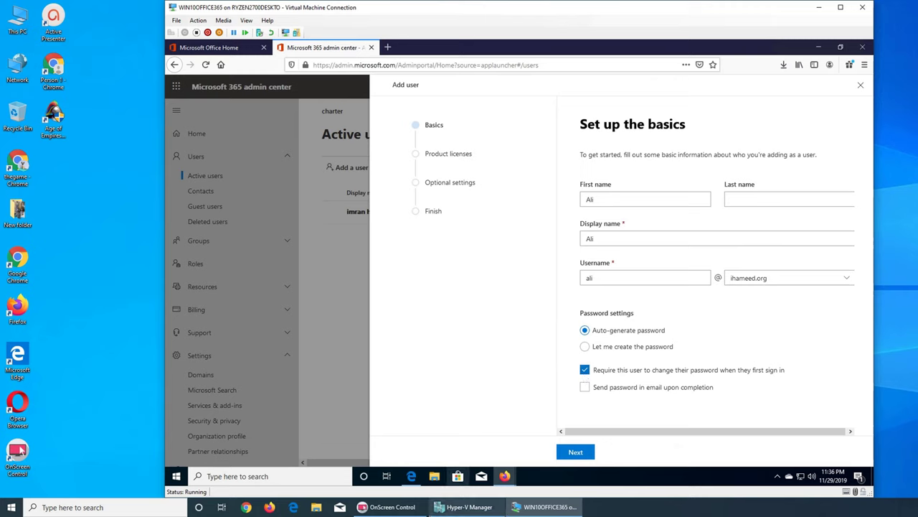
Step: Look at the virtual machine list in Hyper-V Manager and return to the add-user form
click(465, 507)
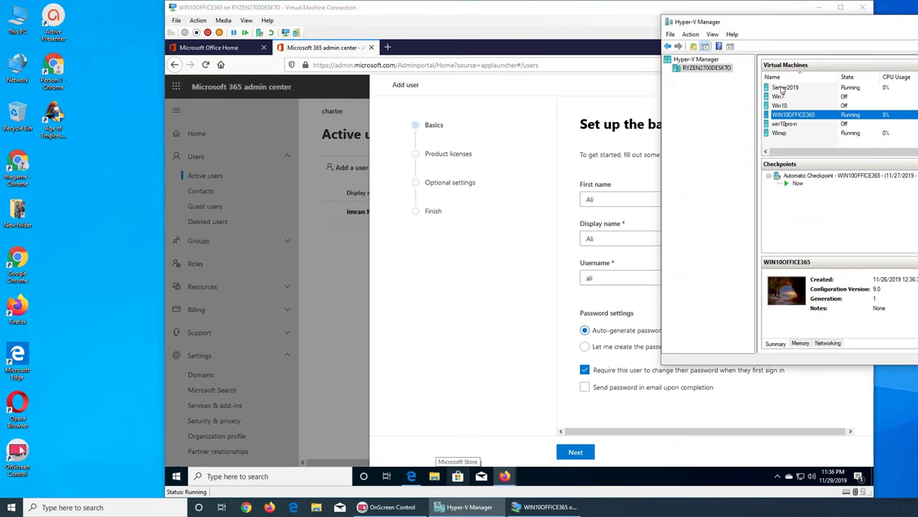
click(489, 378)
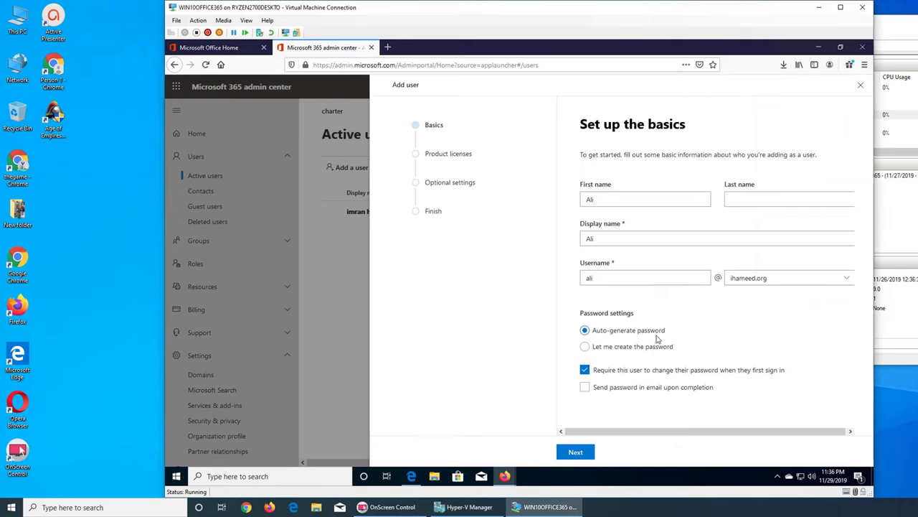
Step: Turn off the required password change at first sign-in and leave sending the password by email off
click(585, 371)
click(587, 374)
click(585, 369)
click(587, 387)
click(681, 394)
Step: Choose to create the password manually, enter the new user's password, and continue to the product licenses
click(584, 347)
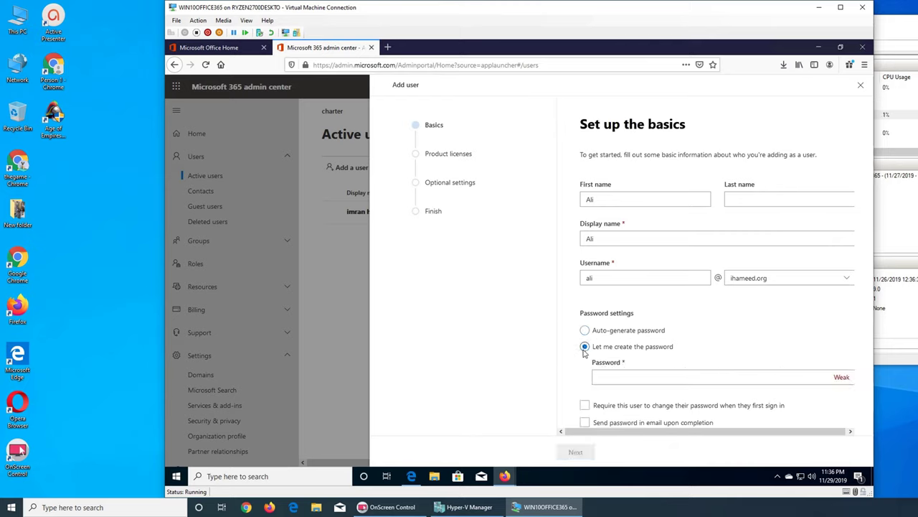
click(661, 378)
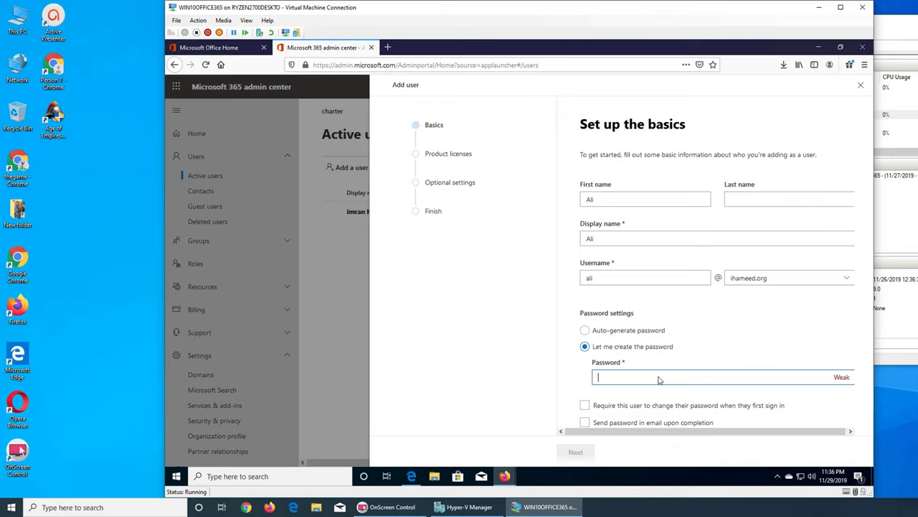
click(660, 378)
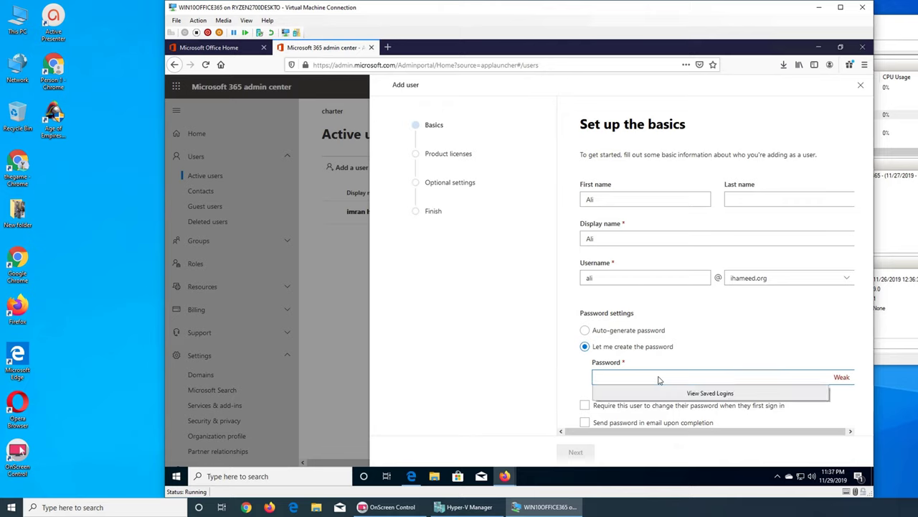
text(****)
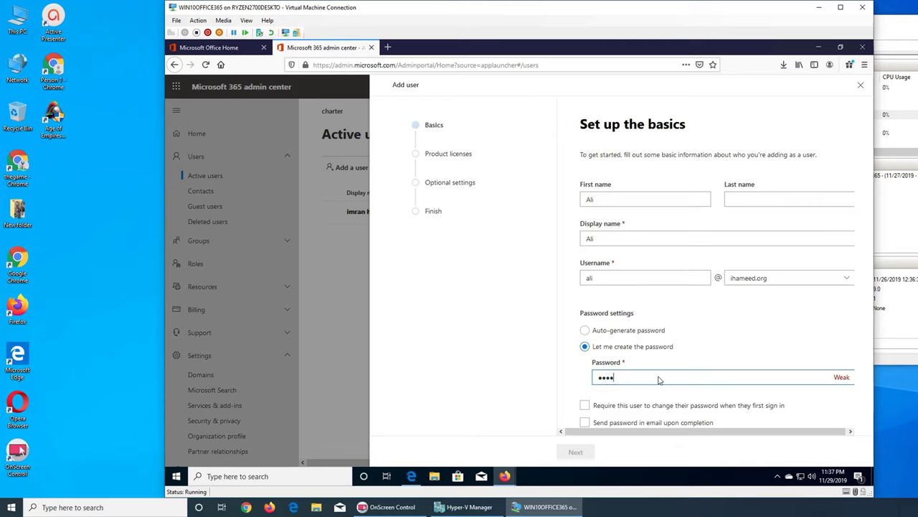
text(*******)
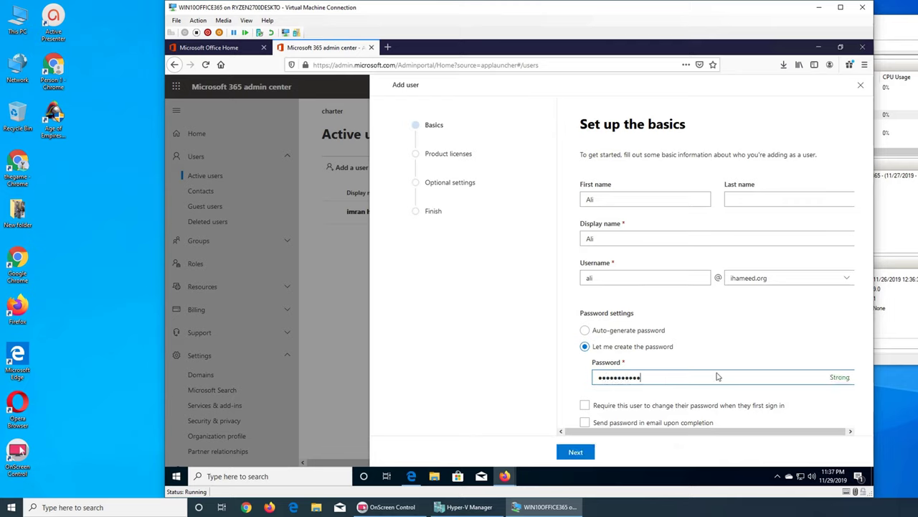
click(626, 423)
click(623, 427)
click(578, 459)
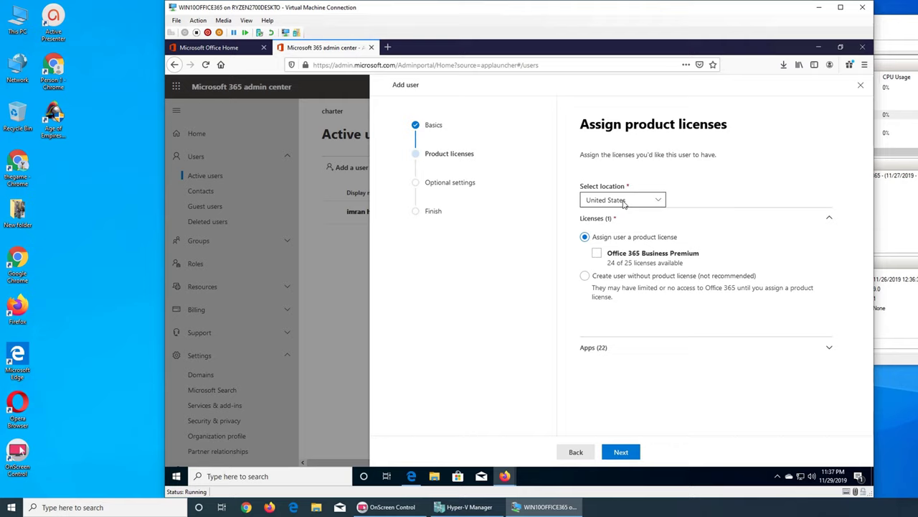
Step: Keep United States as the user's location and assign the Office 365 Business Premium license
click(662, 199)
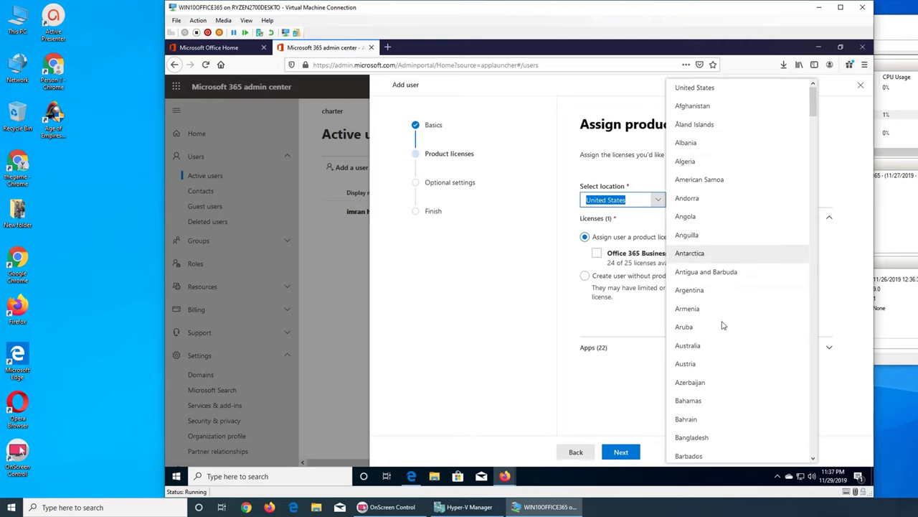
click(483, 324)
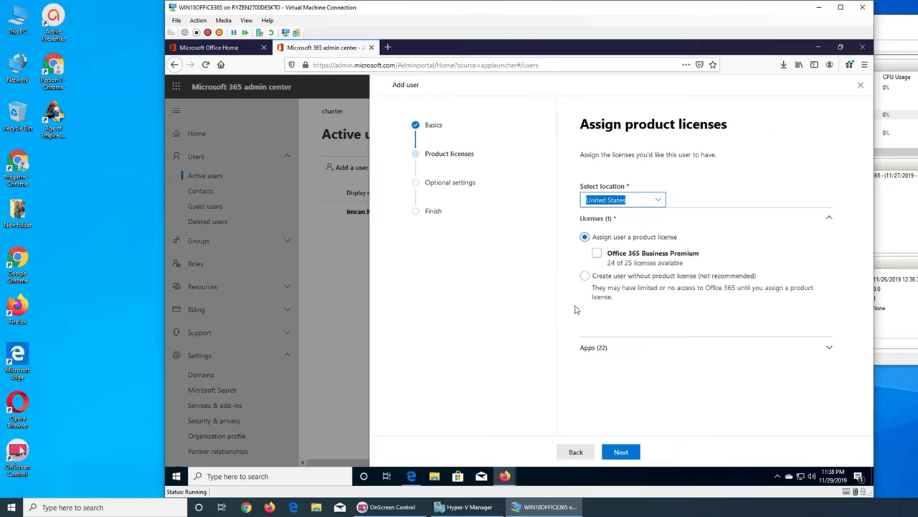
click(598, 261)
click(596, 254)
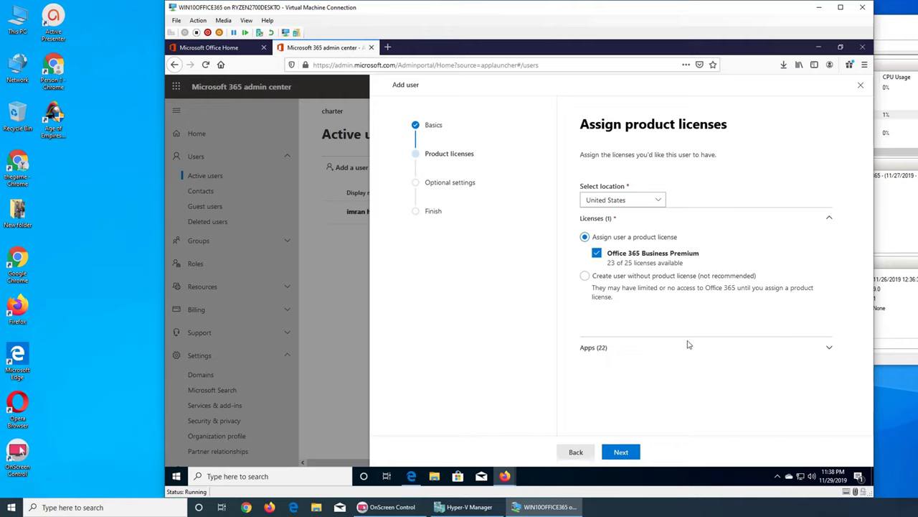
Step: Examine the full list of apps included with the Office 365 Business Premium license
click(829, 219)
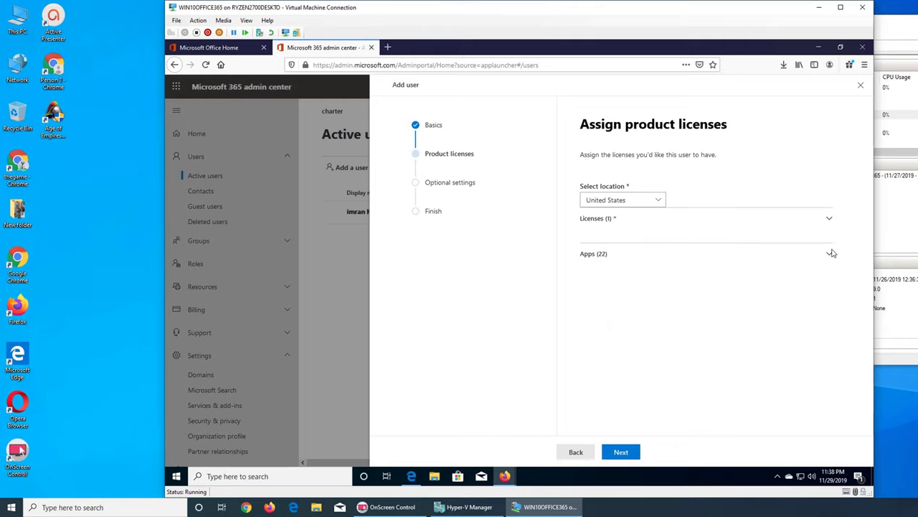
click(829, 253)
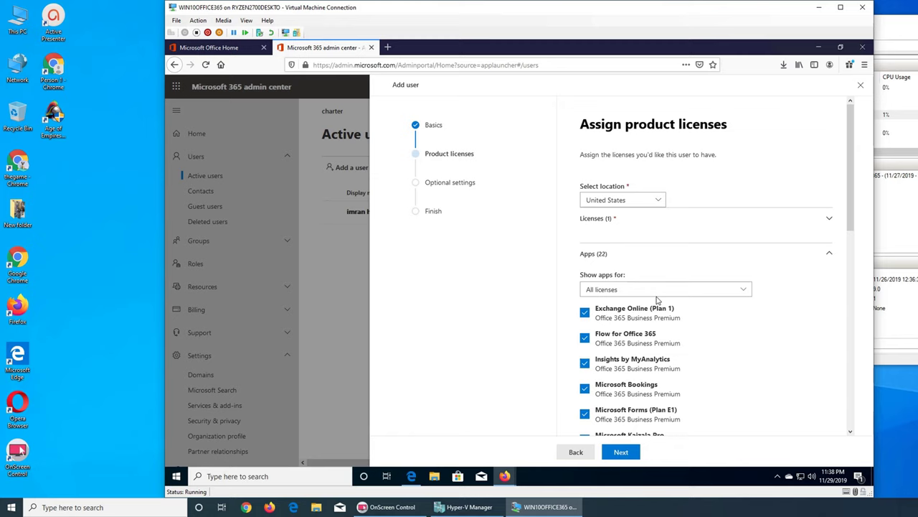
scroll(733, 299, down, 5)
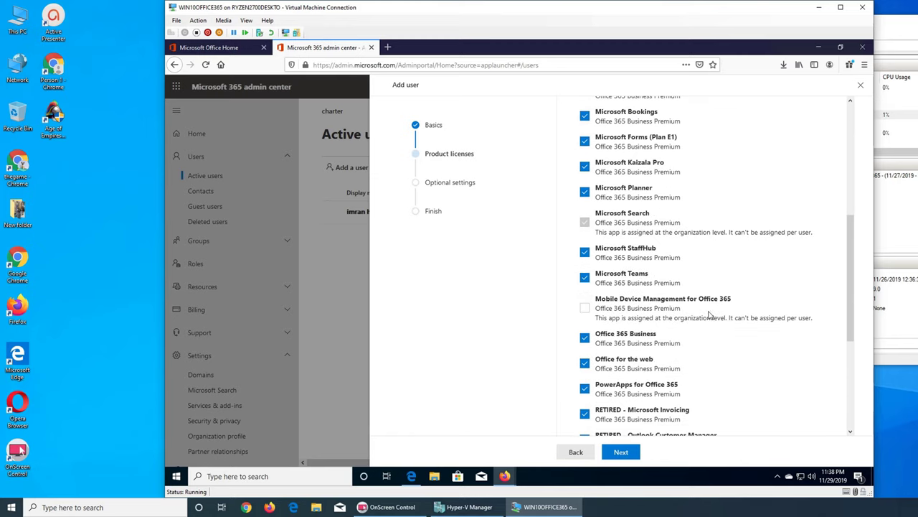
scroll(709, 315, down, 3)
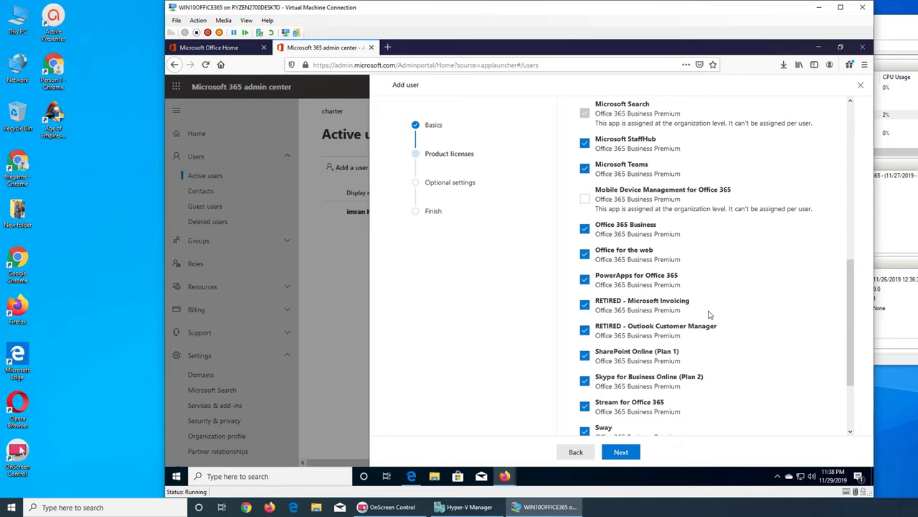
scroll(718, 276, down, 2)
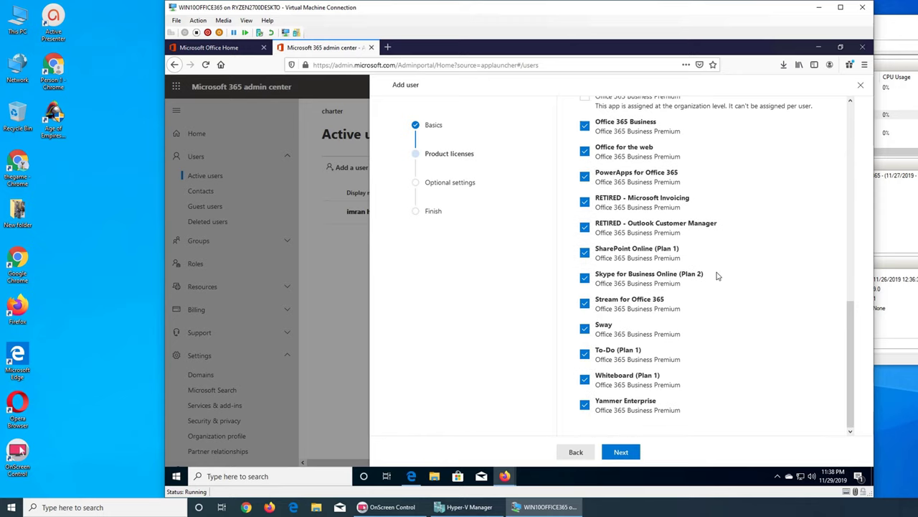
scroll(716, 275, up, 10)
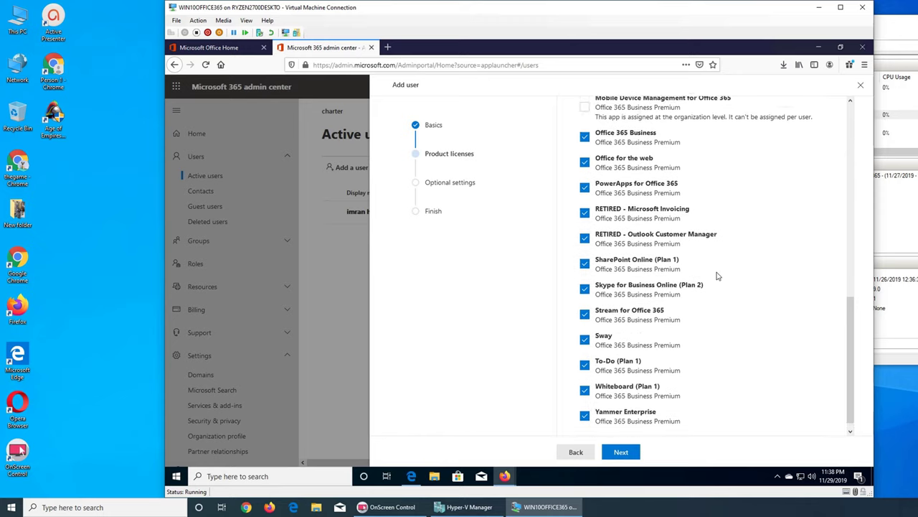
scroll(685, 278, down, 2)
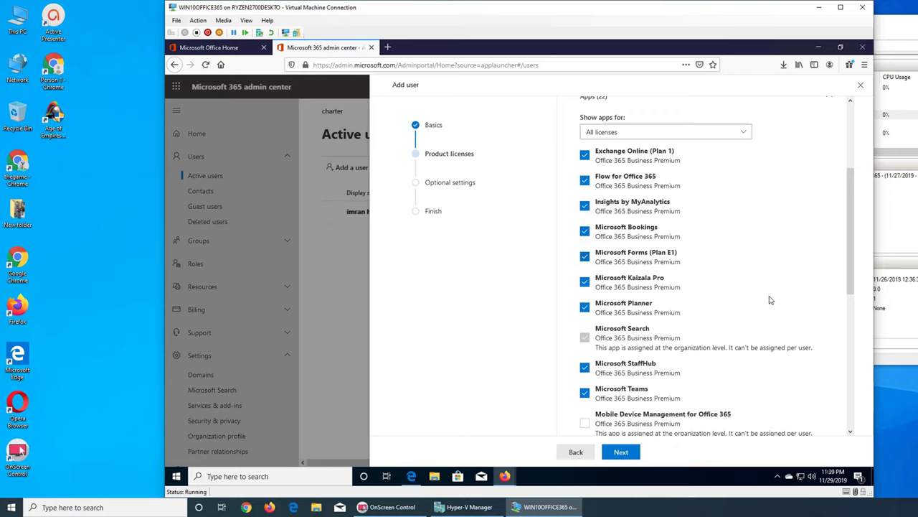
scroll(770, 300, down, 5)
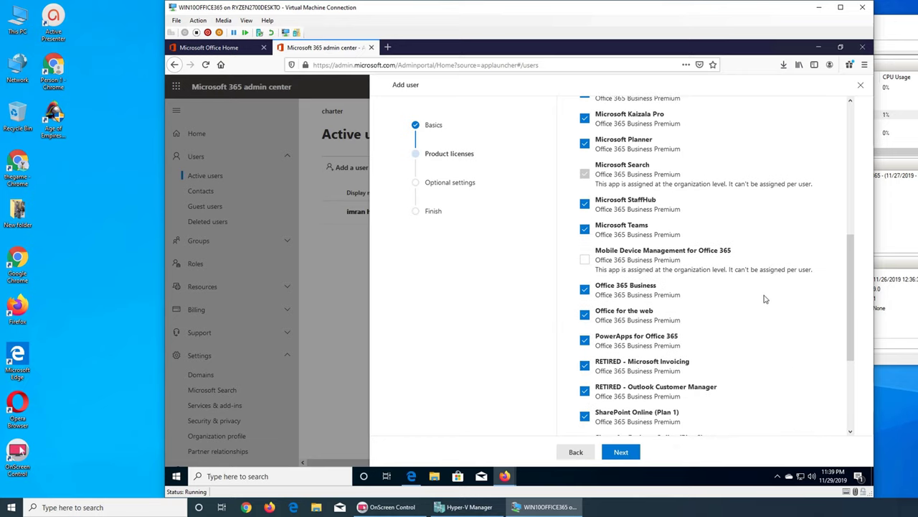
scroll(765, 299, down, 1)
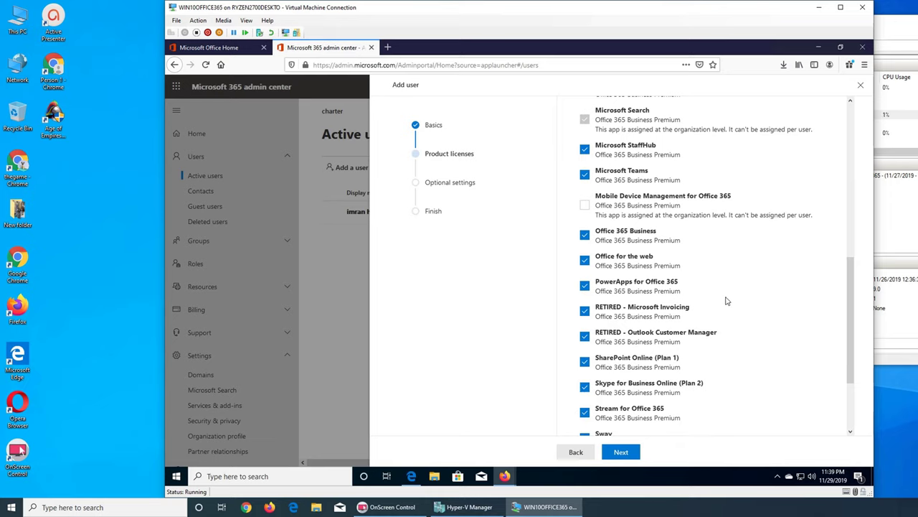
scroll(734, 304, down, 3)
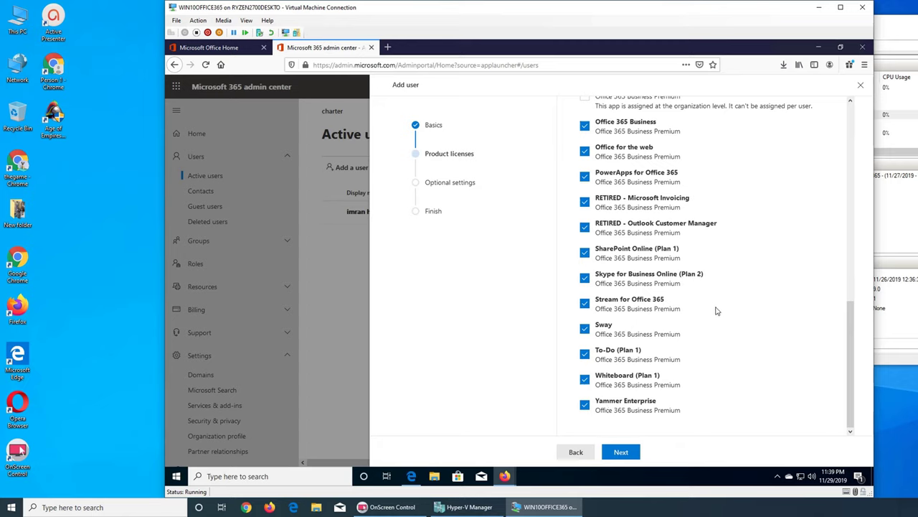
Step: Continue to the optional settings and expand the role choices for the new user
click(621, 452)
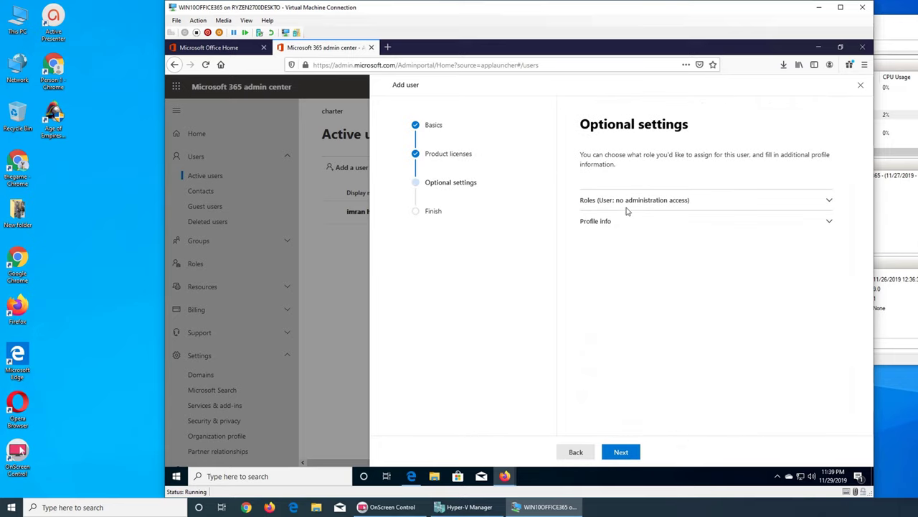
click(626, 202)
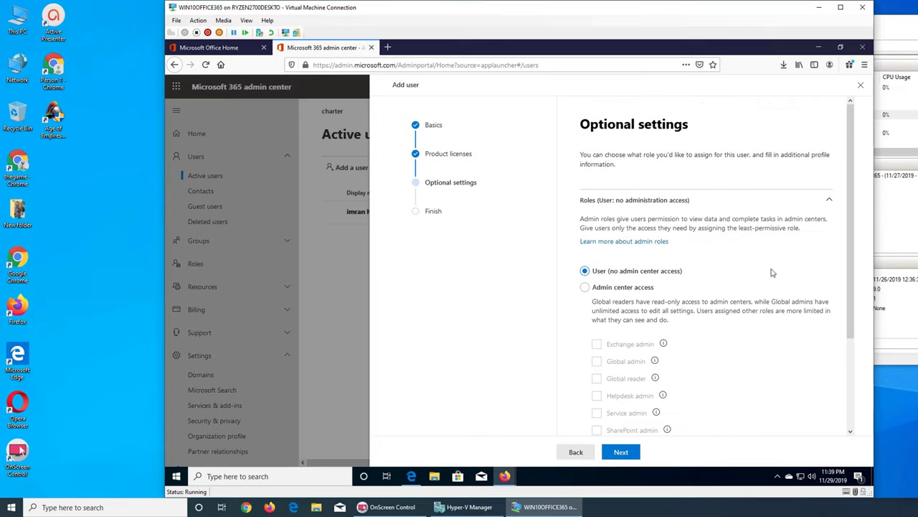
scroll(772, 273, down, 3)
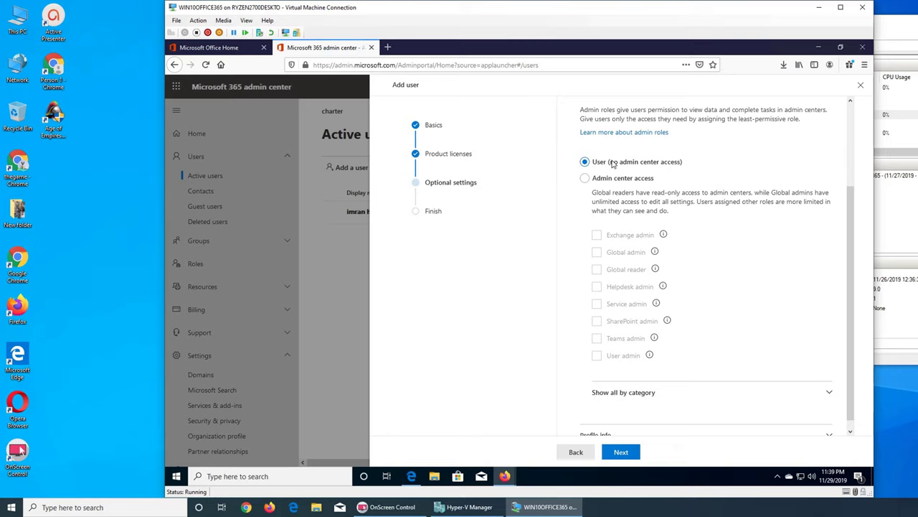
Step: Try Admin center access for the new user, turning the User admin role on and off
click(584, 180)
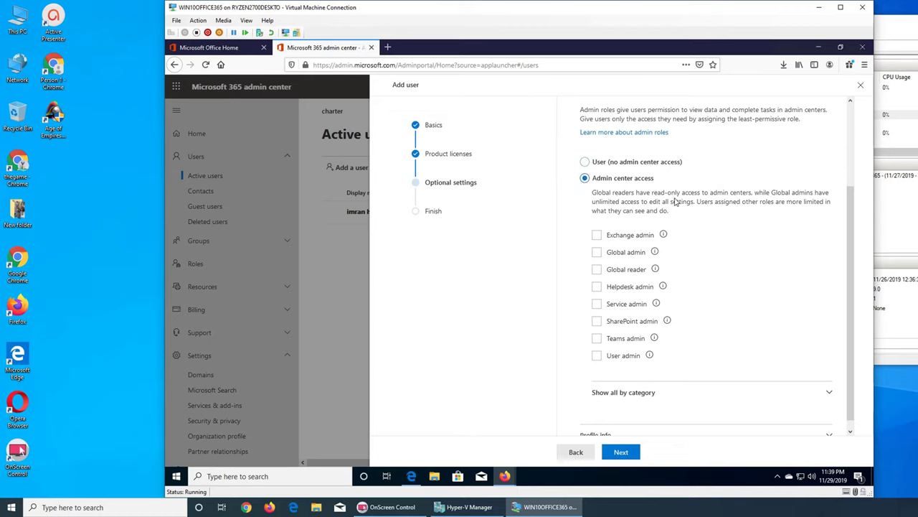
click(597, 357)
click(597, 356)
click(597, 355)
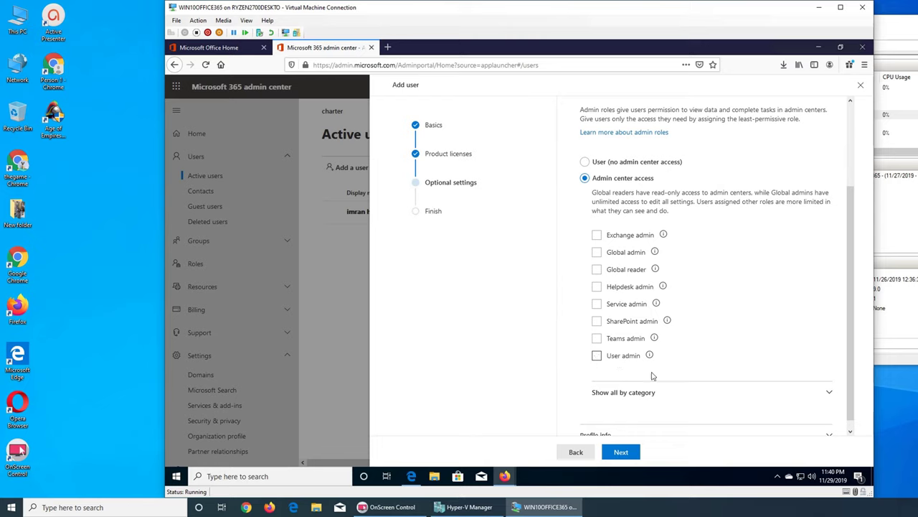
click(597, 357)
Step: Look at the virtual machines in Hyper-V Manager and at the admin centers listed in the navigation behind the add-user form
click(904, 360)
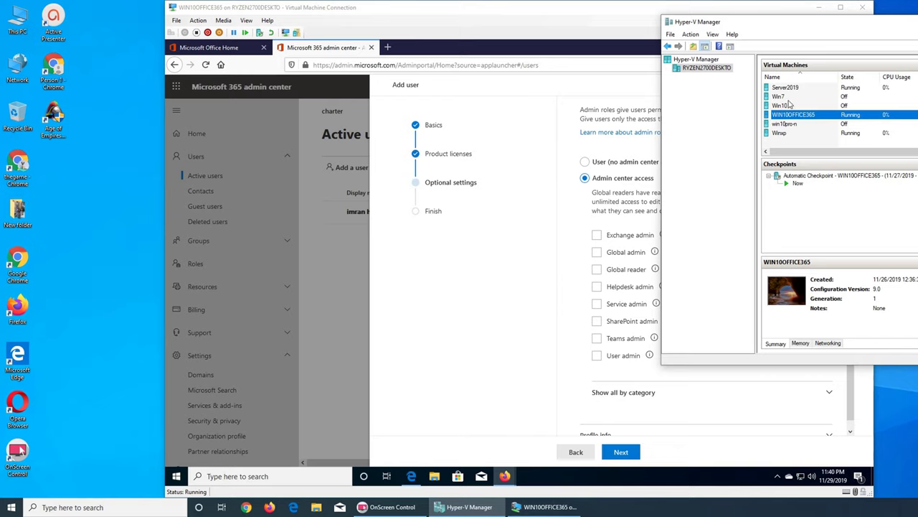
click(455, 329)
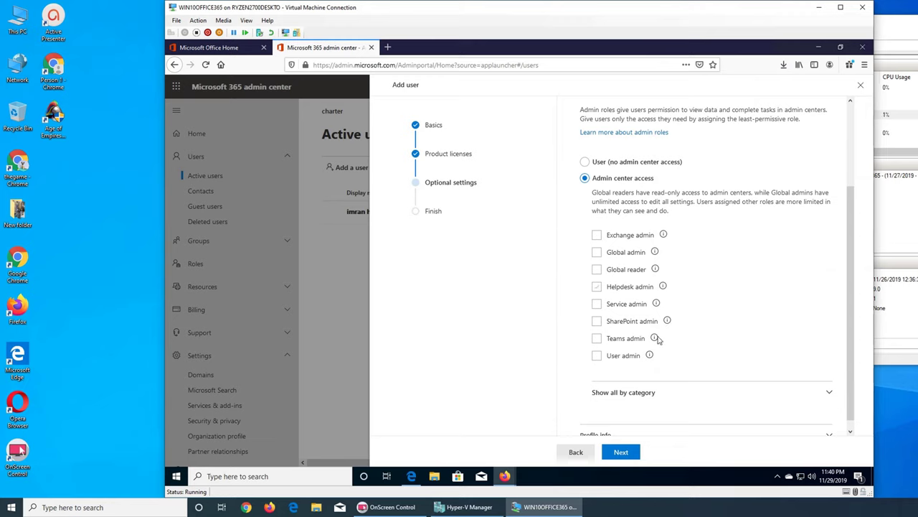
mouse_move(658, 338)
click(632, 258)
scroll(198, 383, down, 5)
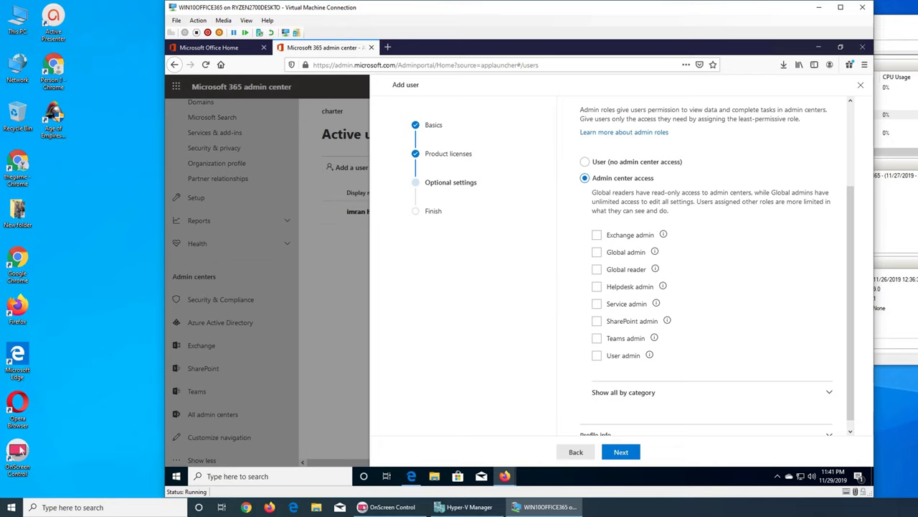
key(alt+Tab)
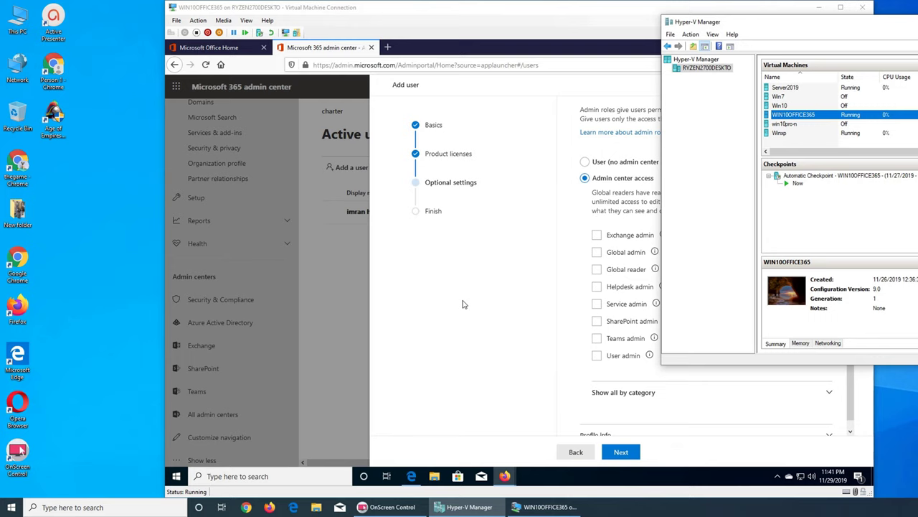
click(442, 302)
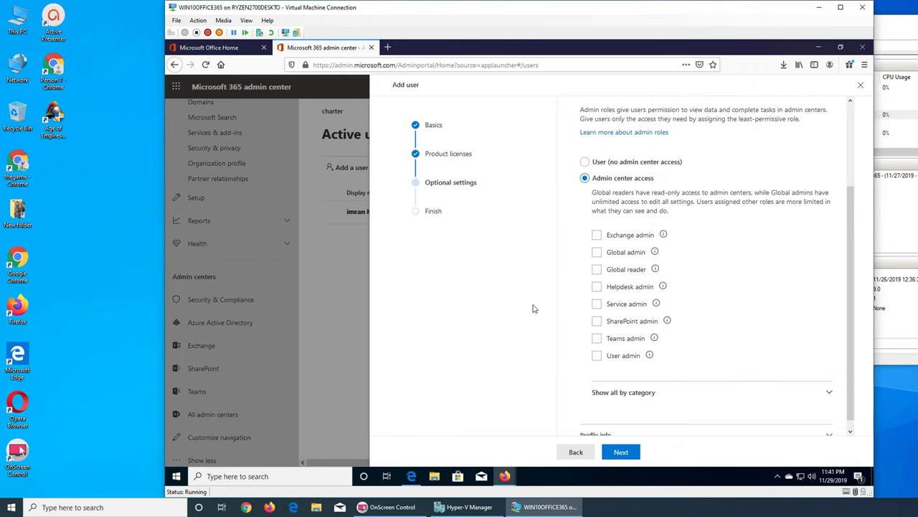
Step: Set the user's role to User (no admin center access) and show all admin roles by category
scroll(669, 307, down, 1)
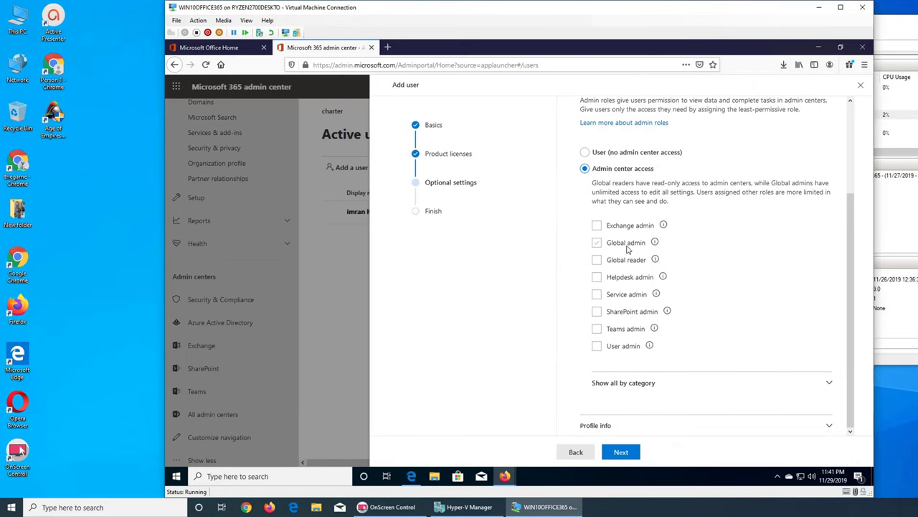
click(585, 154)
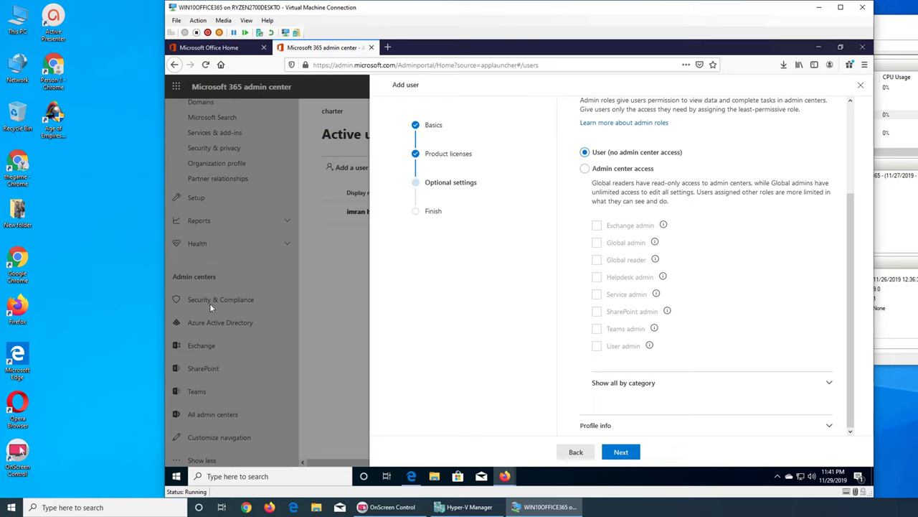
click(830, 384)
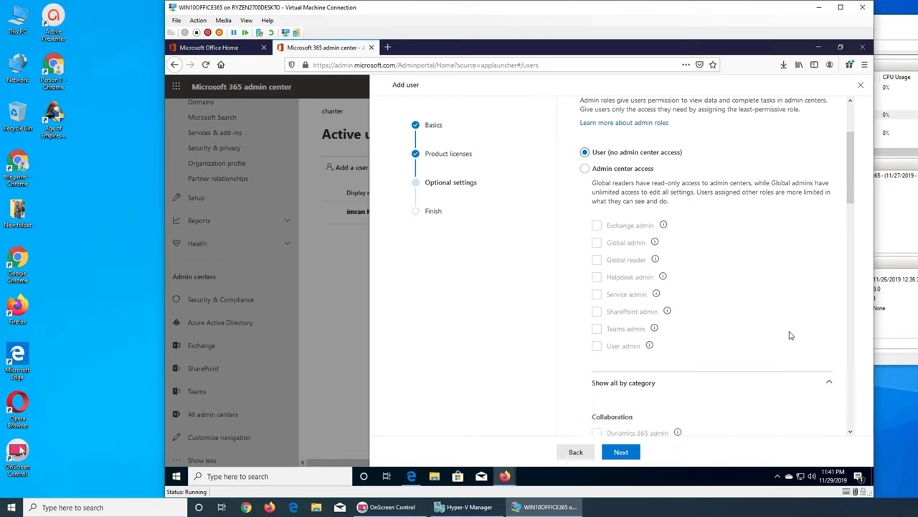
scroll(787, 327, down, 3)
scroll(787, 327, down, 1)
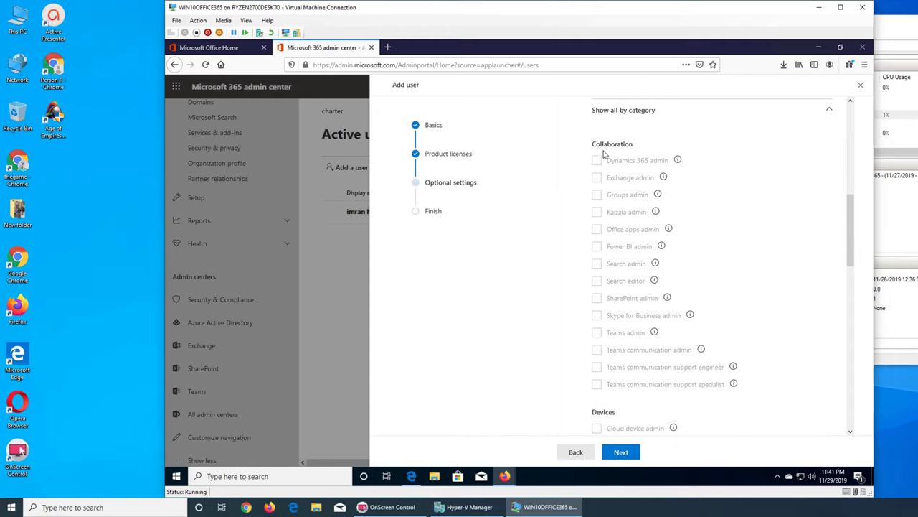
scroll(720, 231, up, 4)
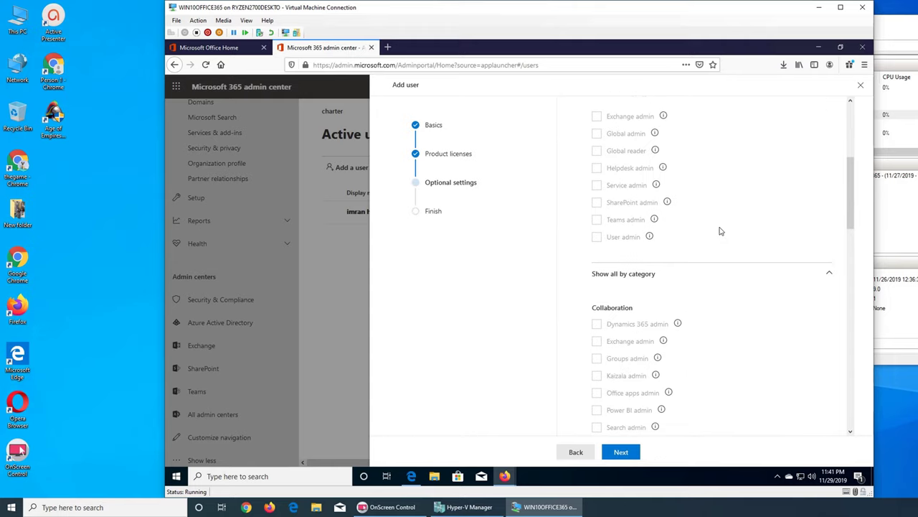
Step: Try Admin center access with the SharePoint admin role in the Collaboration category, and return to User (no admin center access)
click(585, 115)
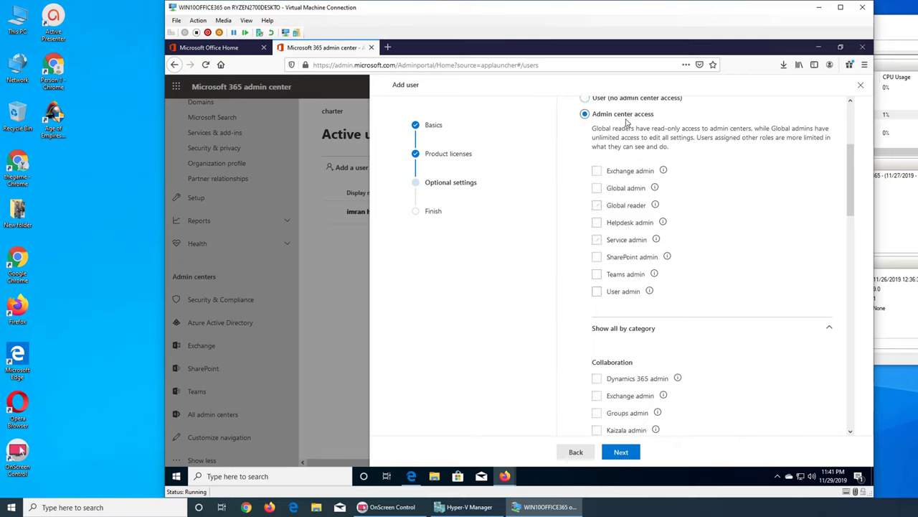
scroll(696, 316, down, 3)
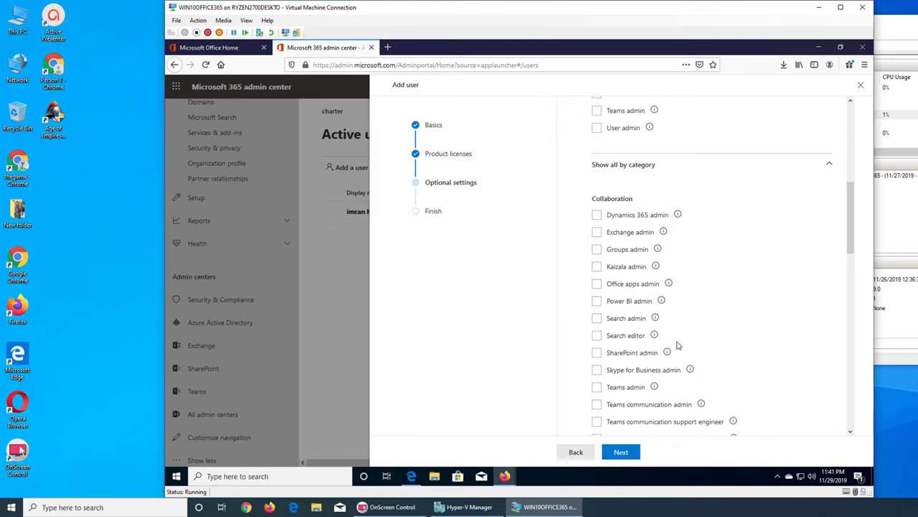
click(597, 354)
click(597, 354)
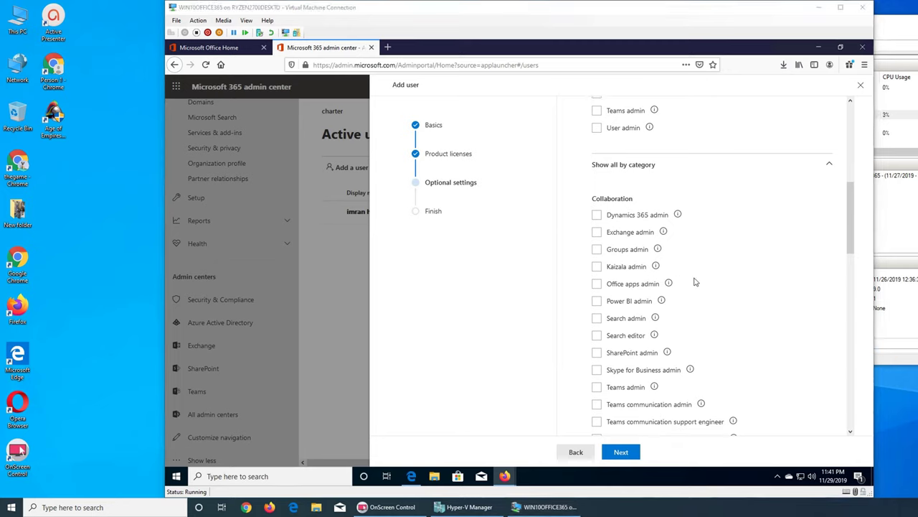
click(847, 246)
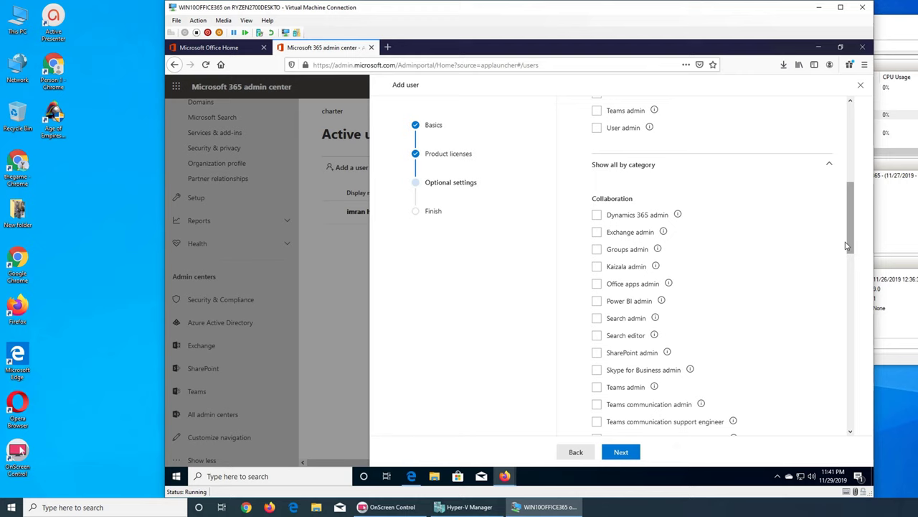
scroll(816, 248, up, 5)
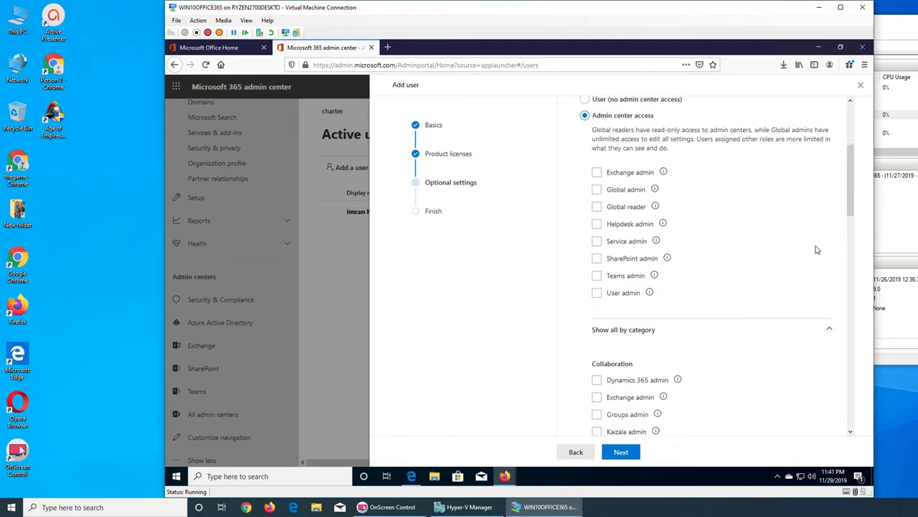
click(587, 101)
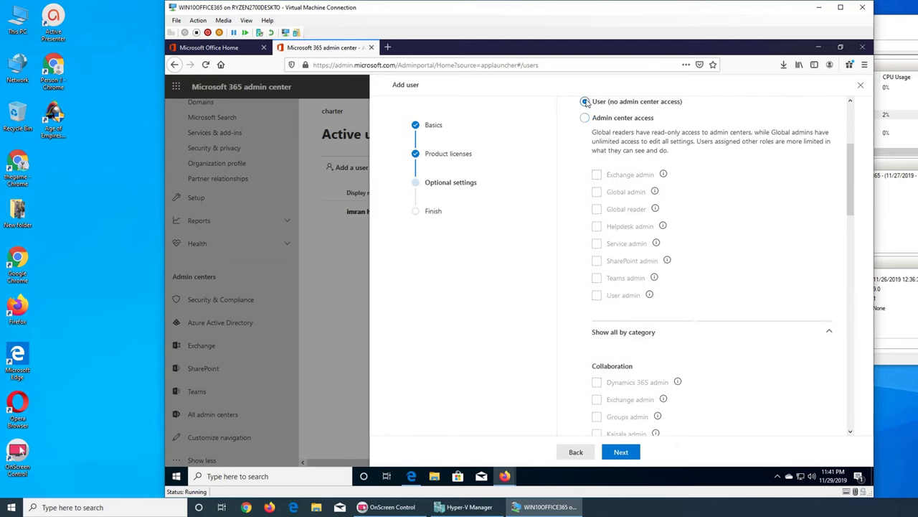
Step: Examine the admin roles in every category, from Collaboration down to Security & Compliance
scroll(691, 396, down, 5)
scroll(691, 396, down, 4)
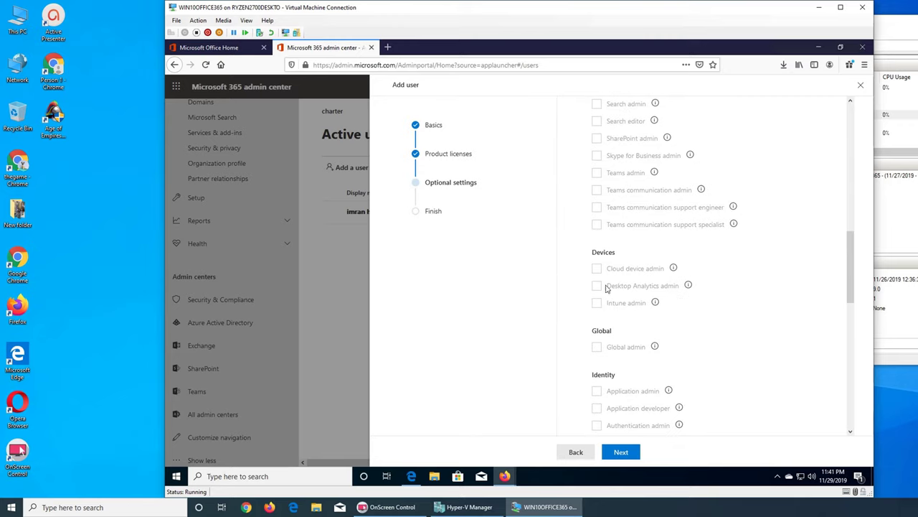
scroll(607, 287, down, 1)
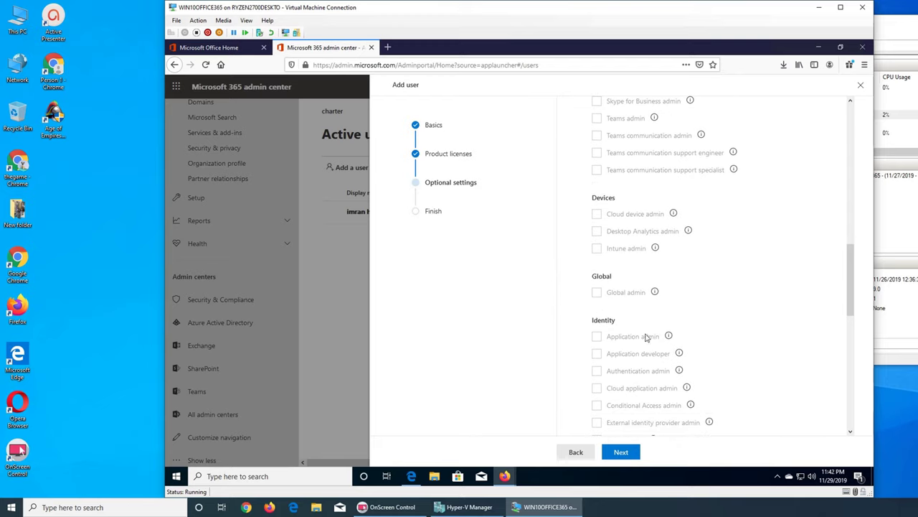
scroll(648, 334, down, 3)
scroll(650, 266, down, 3)
scroll(648, 272, down, 3)
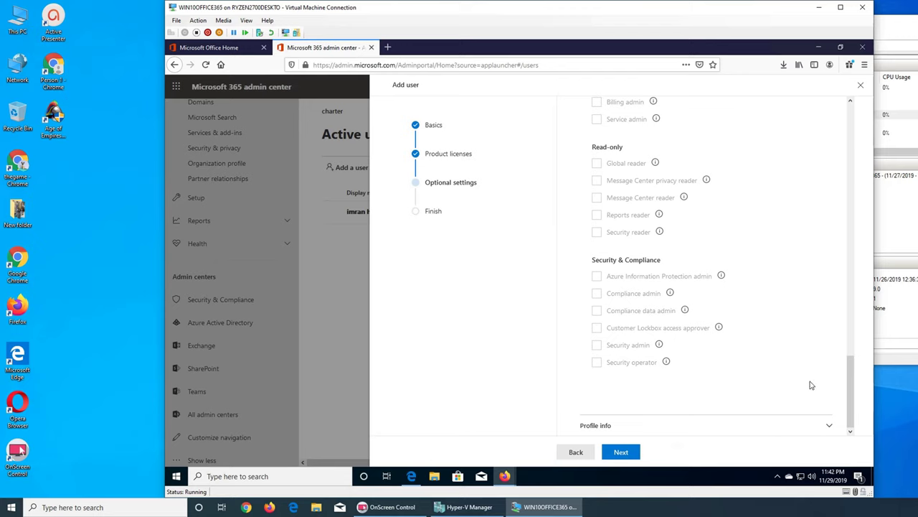
scroll(810, 382, up, 5)
scroll(809, 381, up, 8)
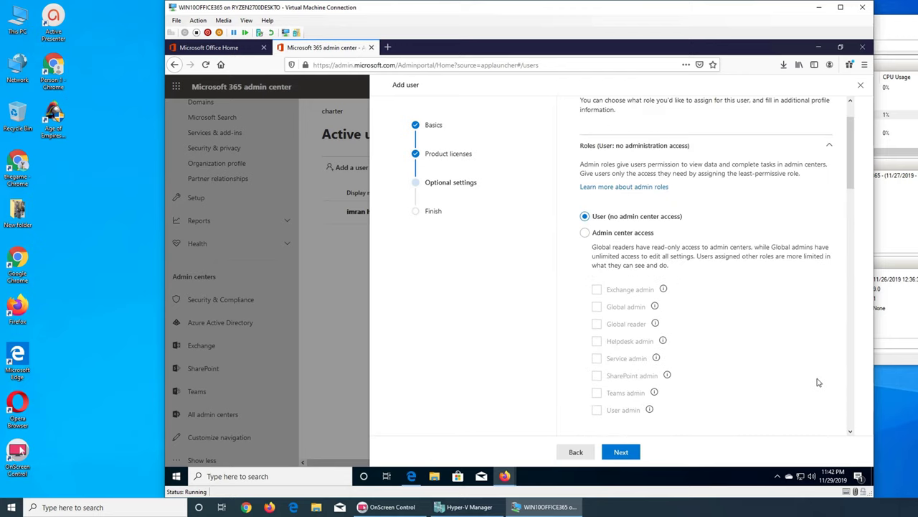
Step: Collapse the Roles section and expand the Profile info section in the optional settings
scroll(810, 381, down, 2)
click(831, 338)
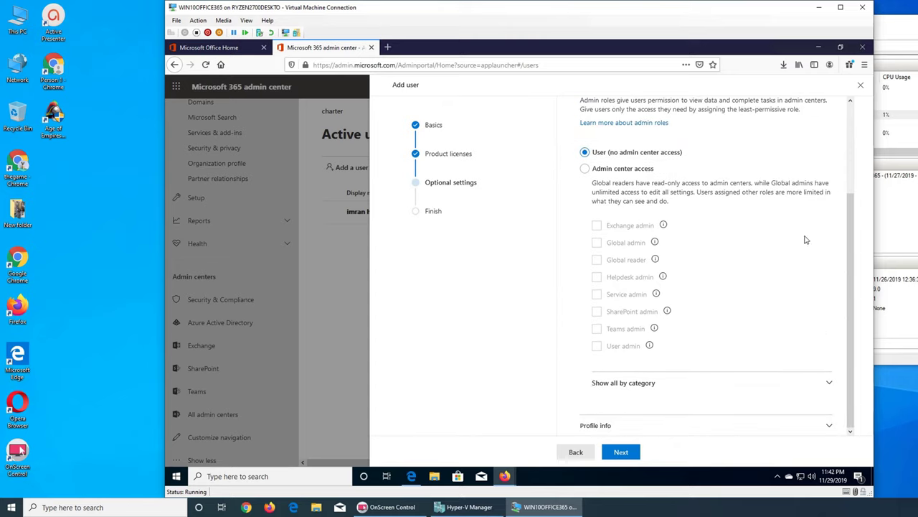
scroll(825, 157, up, 3)
click(830, 199)
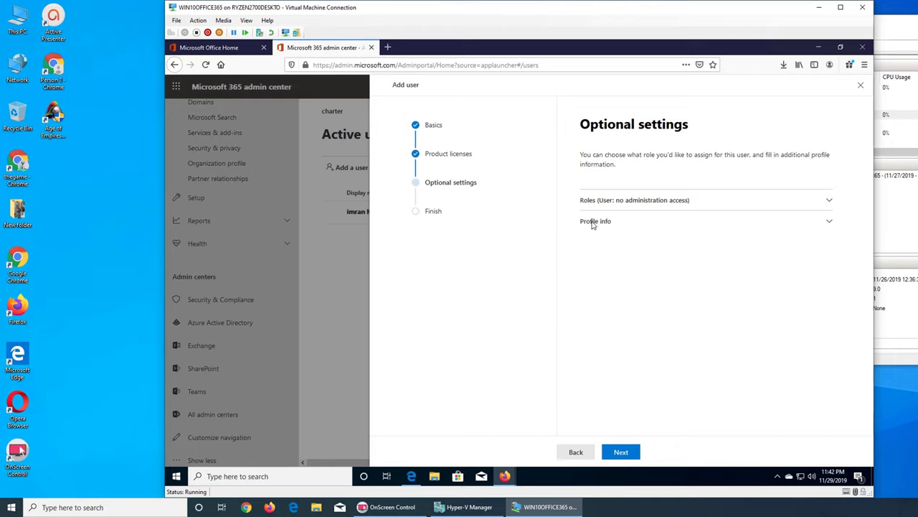
click(830, 223)
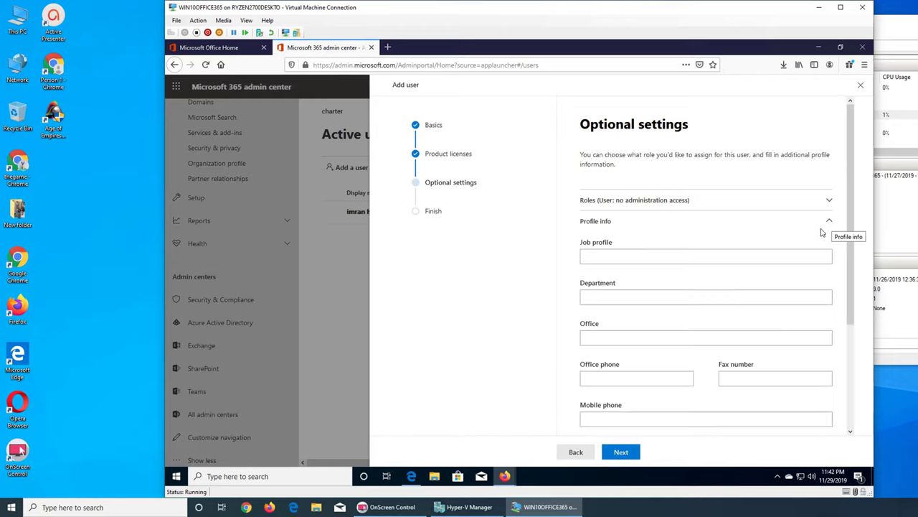
Step: Fill in the profile info with job profile Sup, department IT and office HQ
scroll(661, 257, down, 3)
click(624, 149)
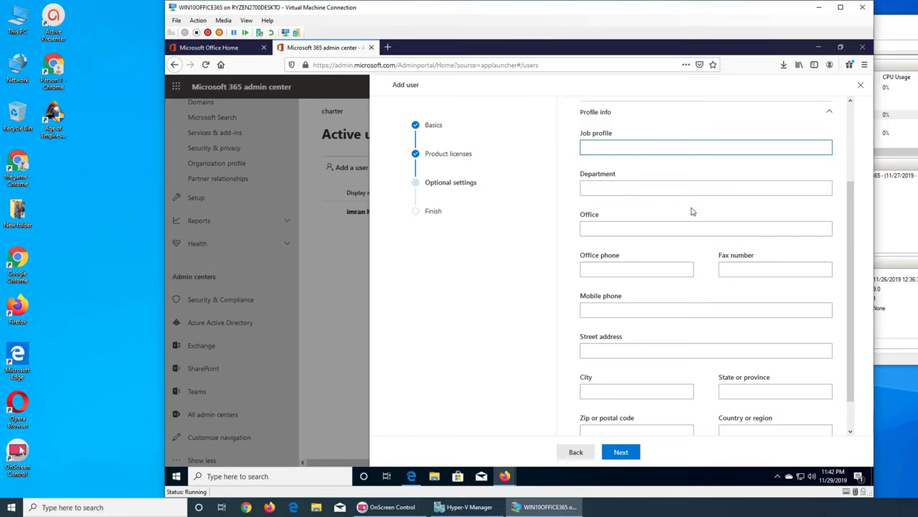
text(Sup)
click(680, 194)
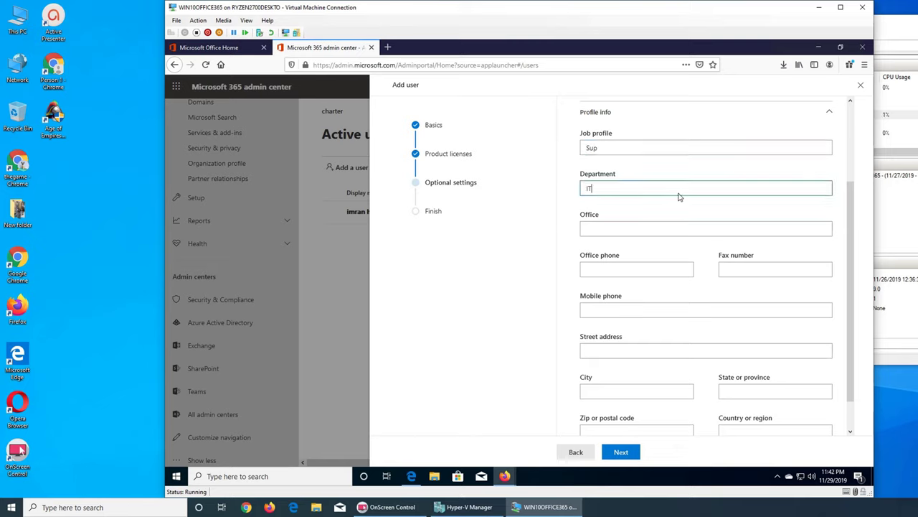
click(660, 230)
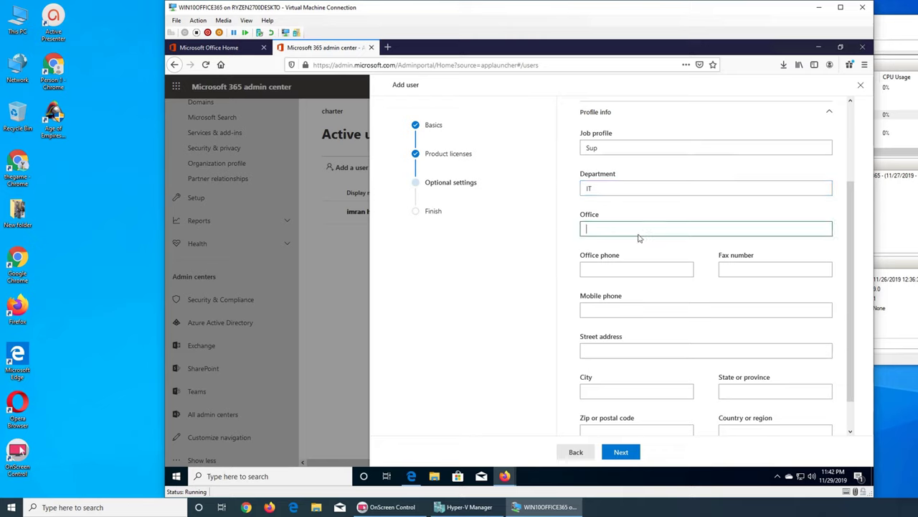
text(HW)
key(BackSpace)
text(Q)
Step: Leave the phone, fax and address fields empty, accept the reviewed settings and finish adding the user
click(629, 270)
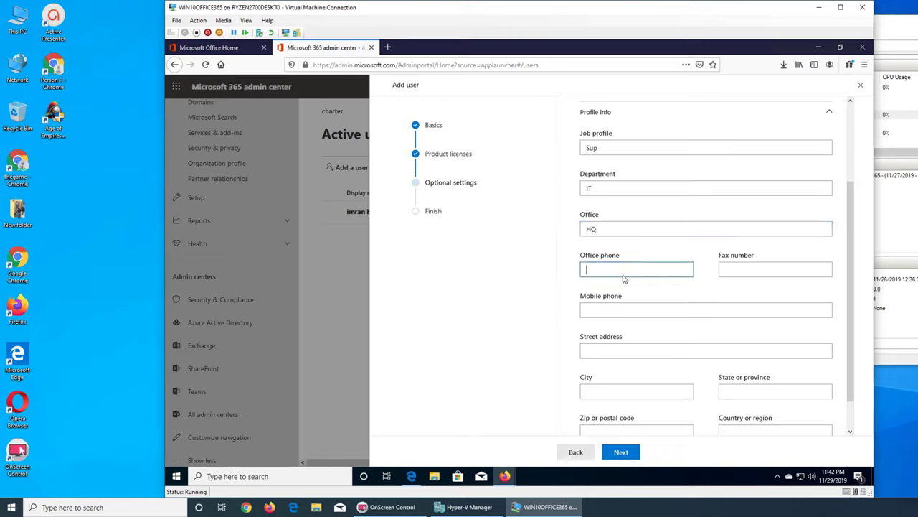
click(731, 270)
click(606, 313)
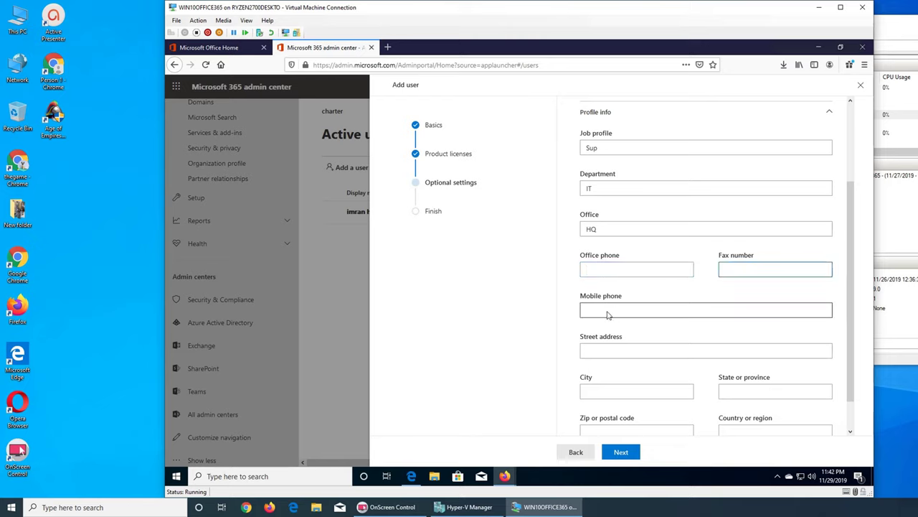
scroll(617, 316, down, 1)
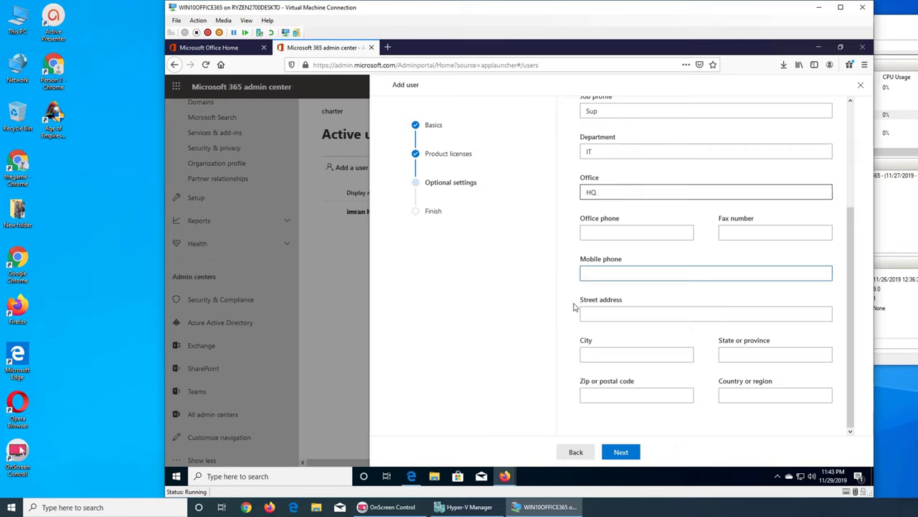
click(624, 452)
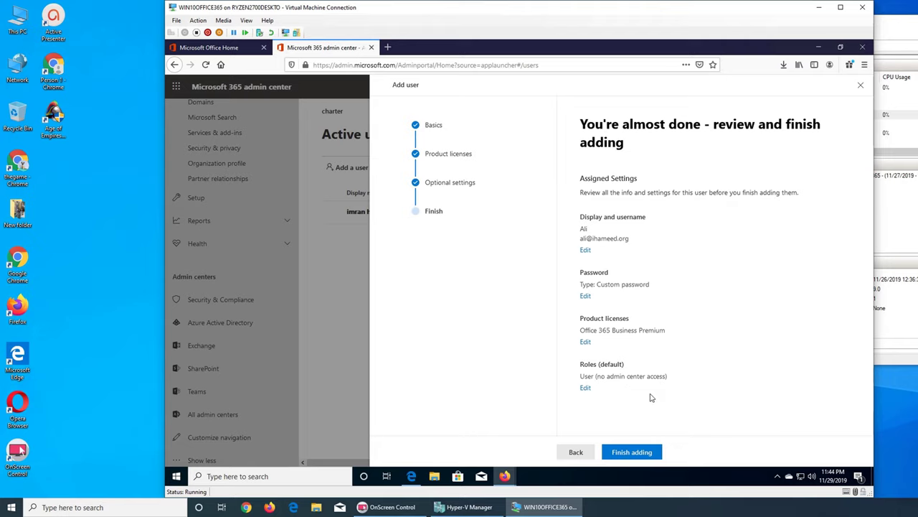
click(639, 452)
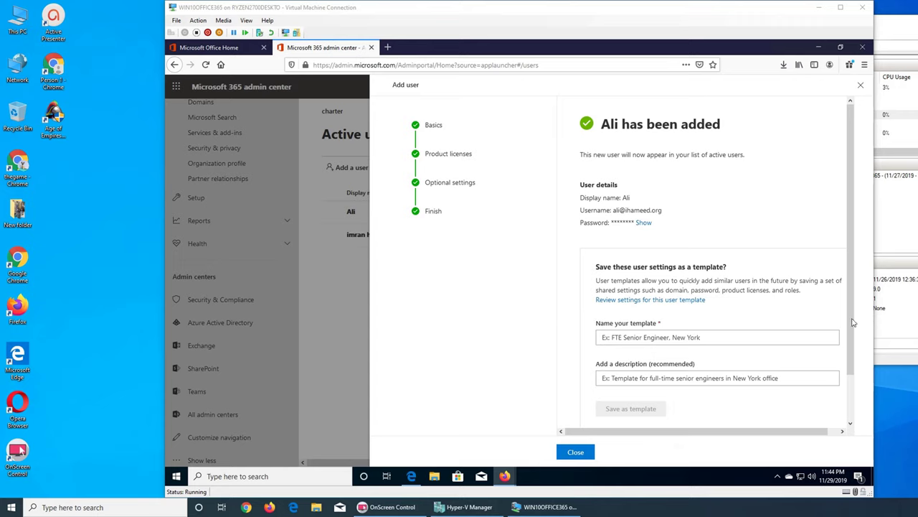
Step: Activate the template name field for saving the new user's settings as a template
drag(848, 371, 846, 421)
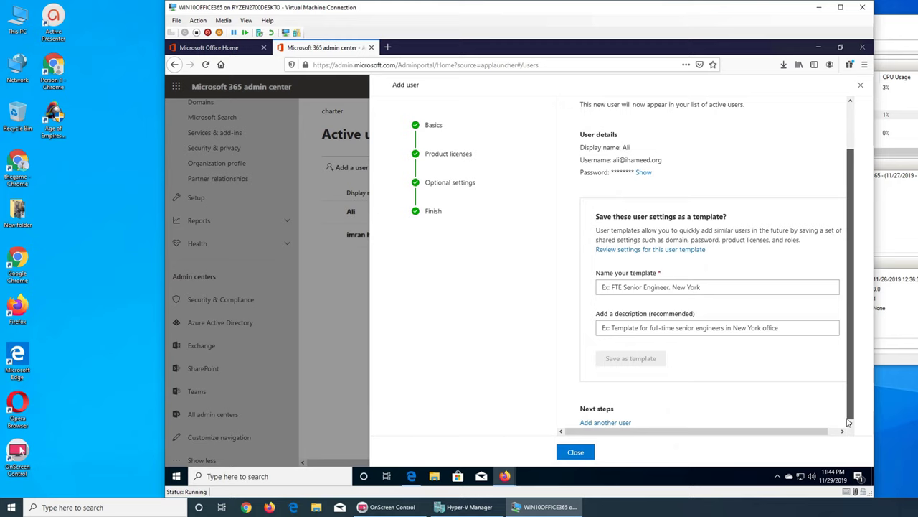
click(625, 290)
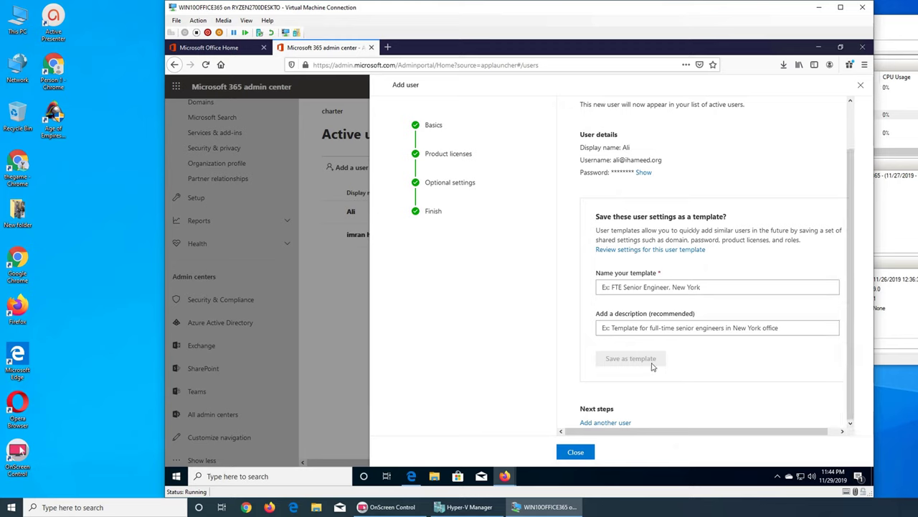
click(625, 290)
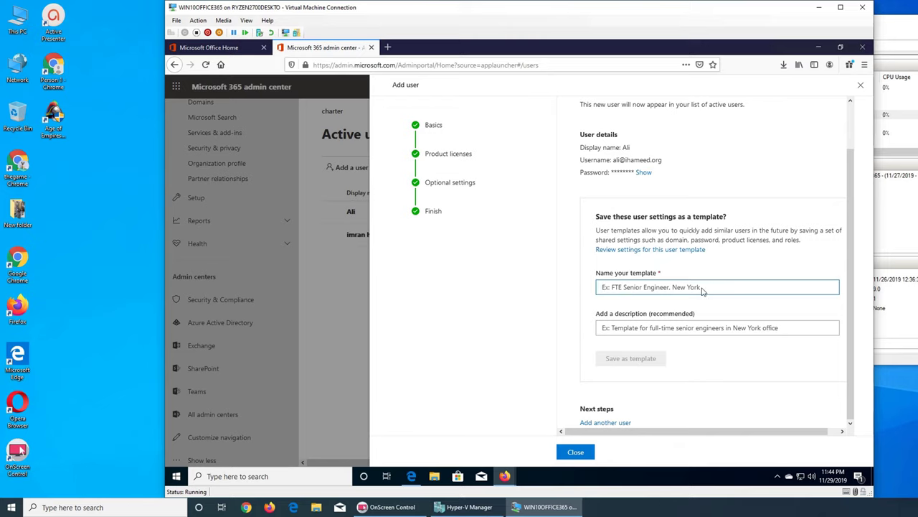
text(Regular I)
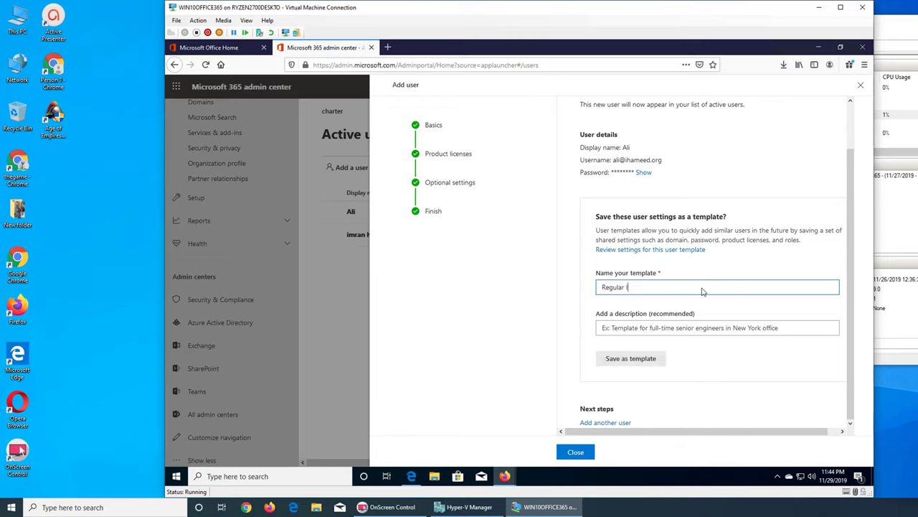
text(T GUy)
key(BackSpace)
key(BackSpace)
key(BackSpace)
key(BackSpace)
key(BackSpace)
key(BackSpace)
key(BackSpace)
key(BackSpace)
key(BackSpace)
key(BackSpace)
key(BackSpace)
key(BackSpace)
key(BackSpace)
key(BackSpace)
key(BackSpace)
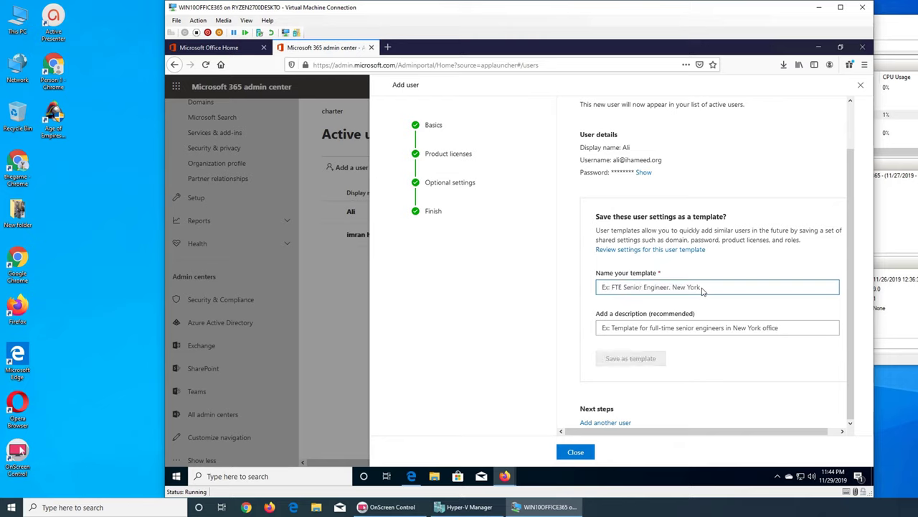
Step: Name the template "regular user" and describe it as "regular user in it department"
text(re)
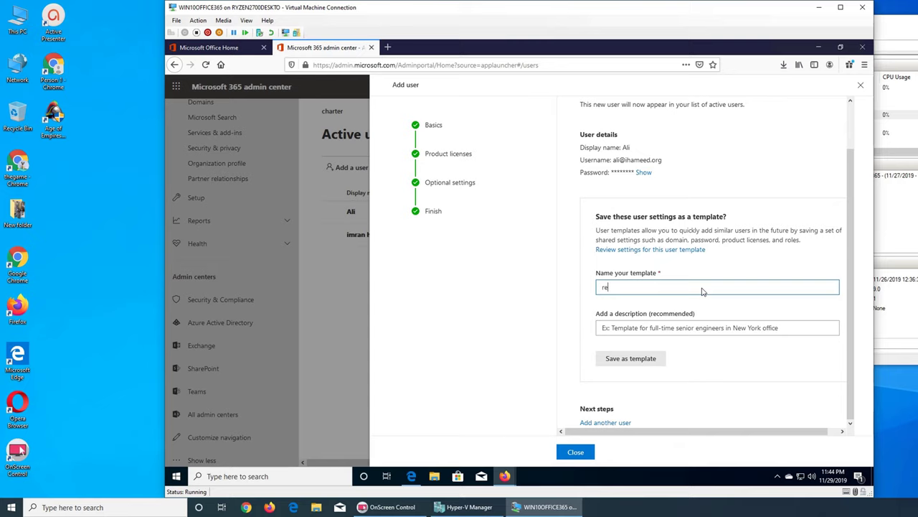
text(gular user)
click(703, 334)
text(re)
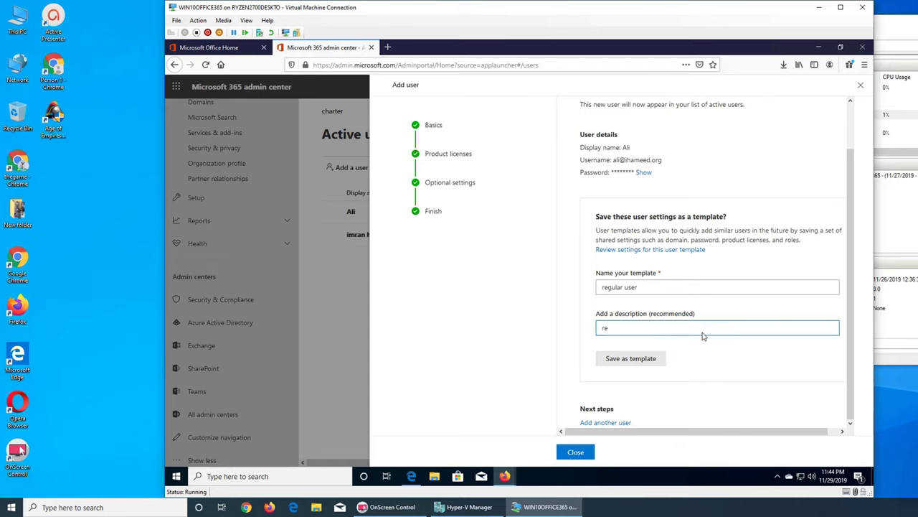
text(gular user in it departtment)
key(BackSpace)
key(BackSpace)
key(BackSpace)
key(BackSpace)
key(BackSpace)
text(ment)
Step: Change the template name to "regular IT user" and save the template
click(624, 286)
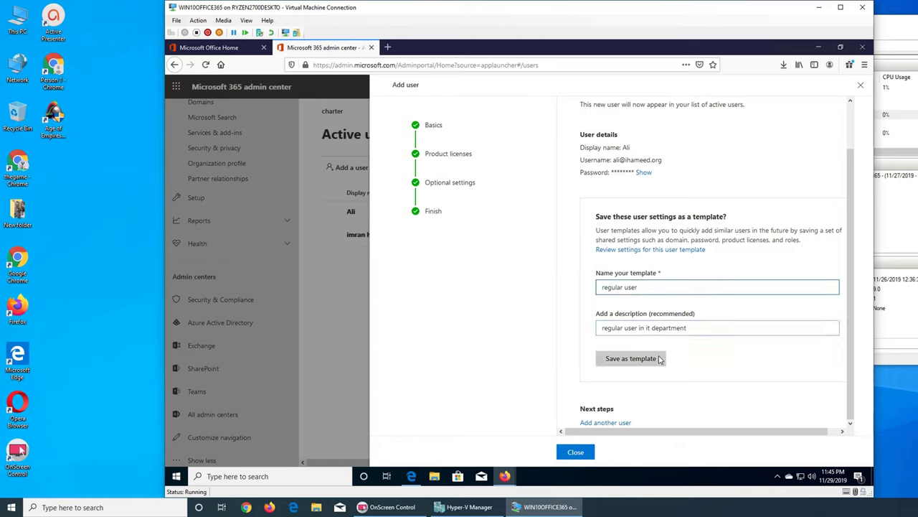
text(it)
key(BackSpace)
key(BackSpace)
key(BackSpace)
text(IT)
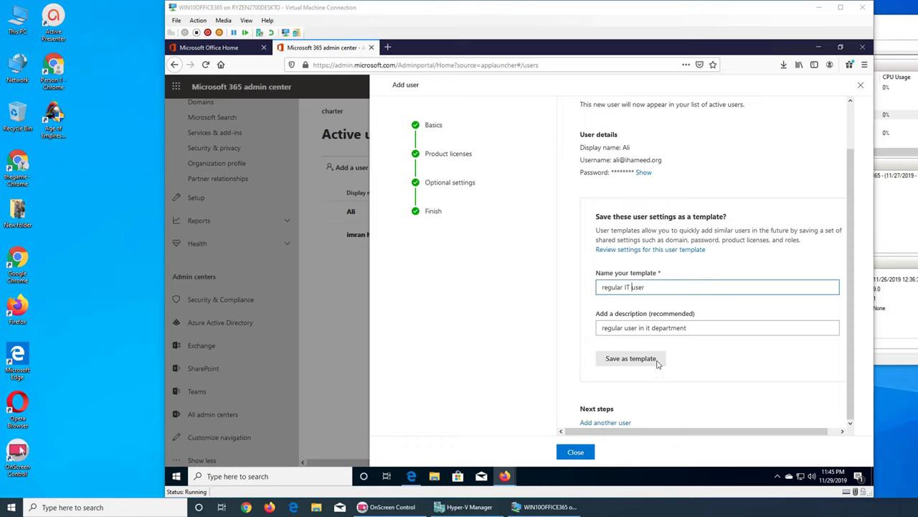
click(656, 360)
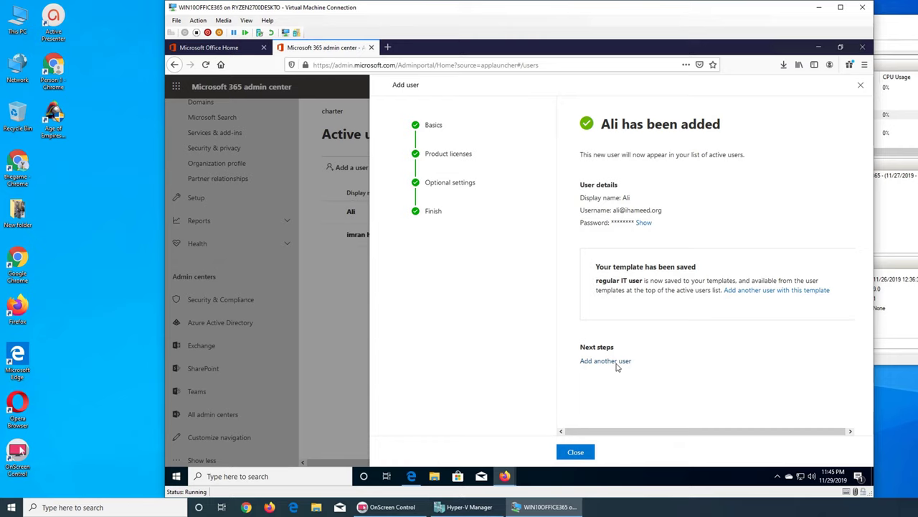
Step: Close the add-user form and submit the satisfaction survey with five stars and permission to be contacted
click(581, 452)
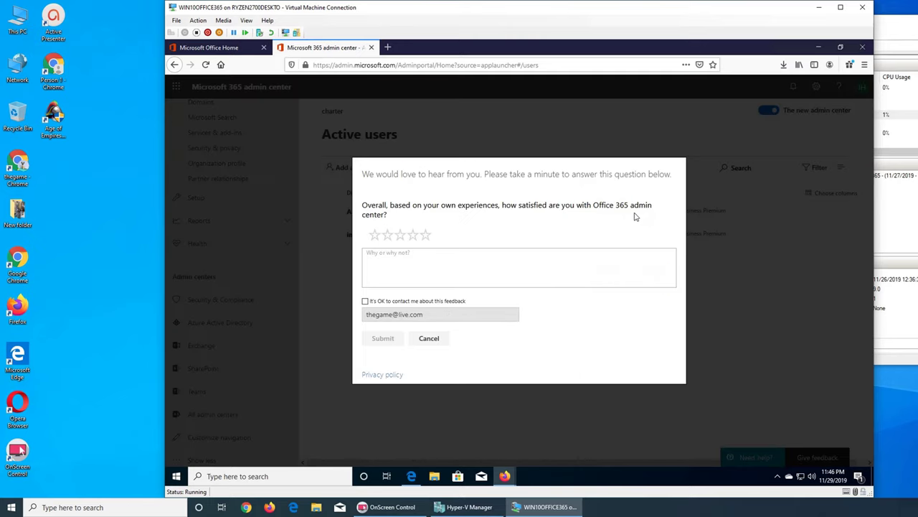
click(426, 235)
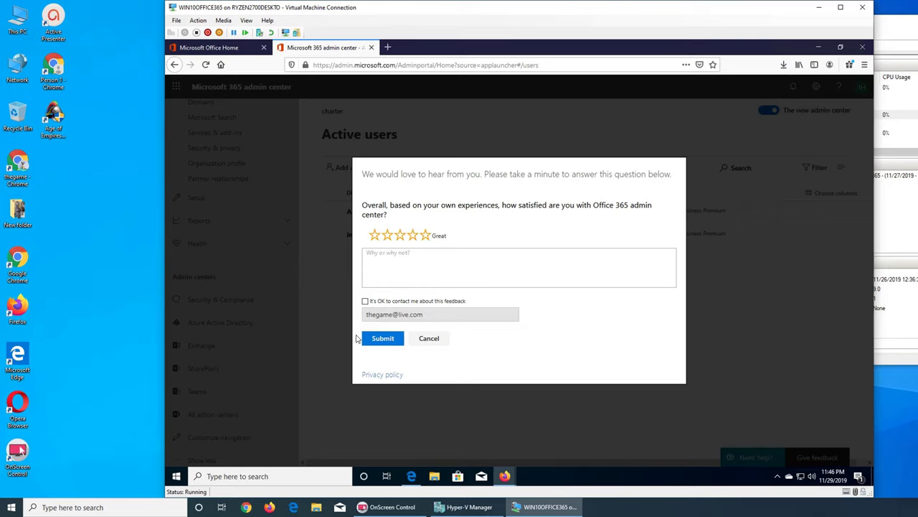
click(365, 301)
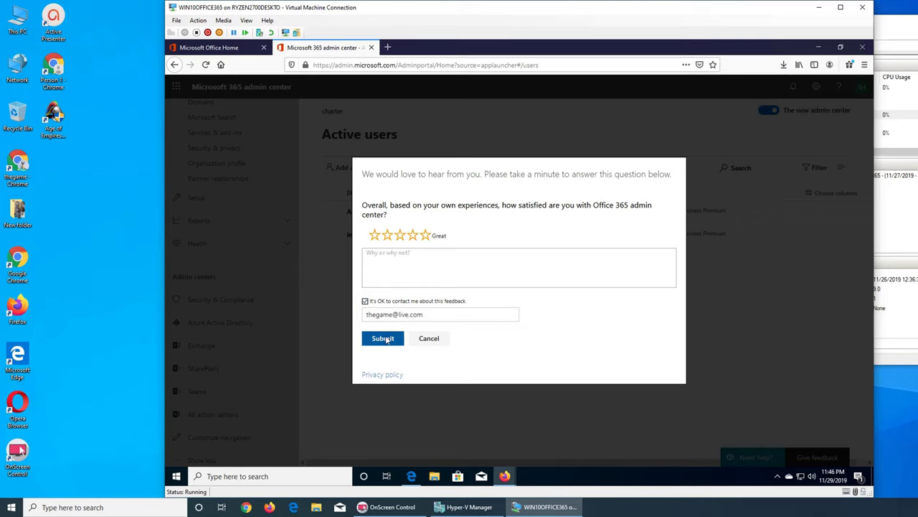
click(384, 339)
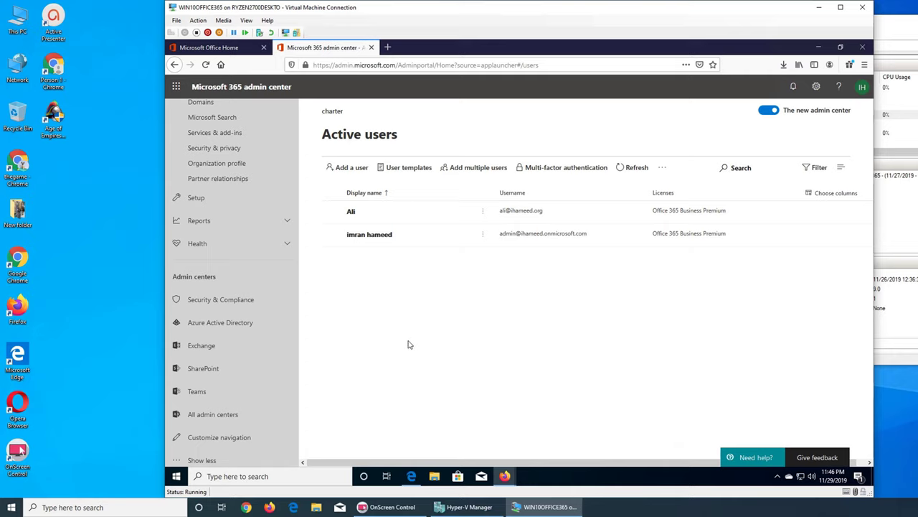
Step: Open the Azure Active Directory admin center and go to its Users page
scroll(229, 342, up, 5)
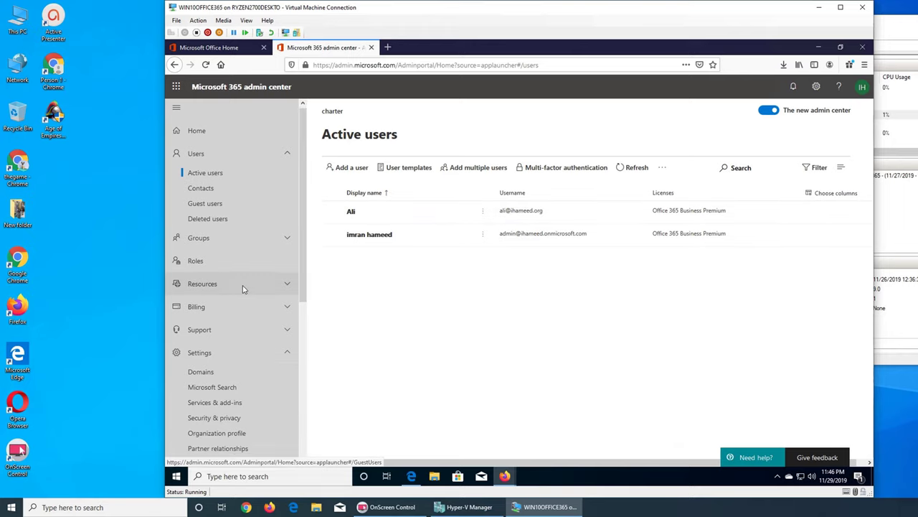
scroll(244, 289, down, 3)
click(221, 377)
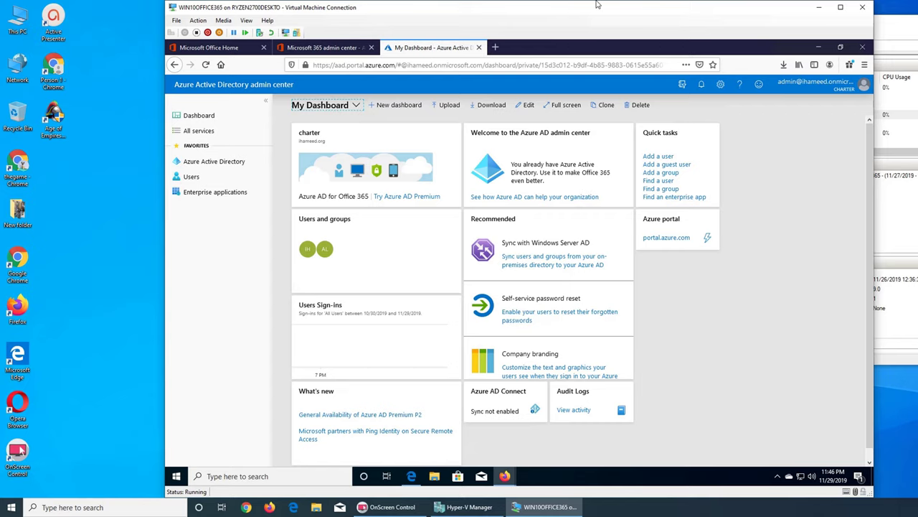
click(188, 178)
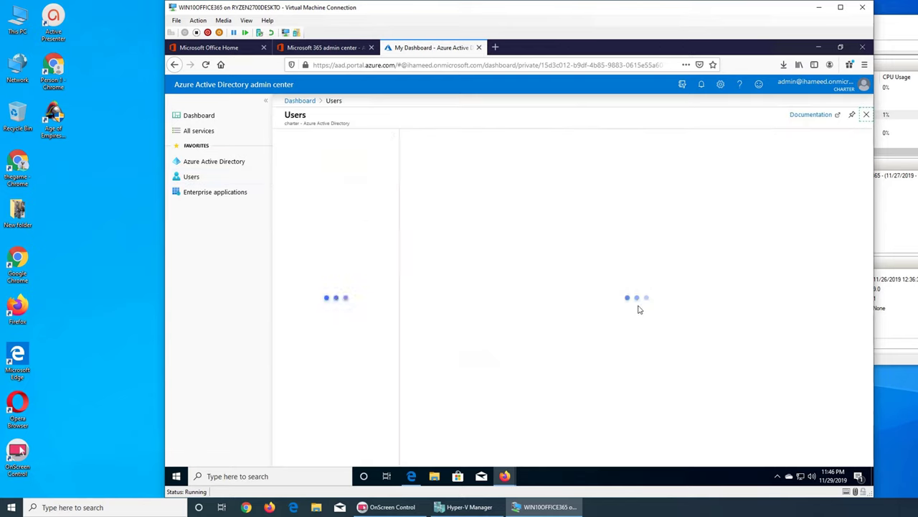